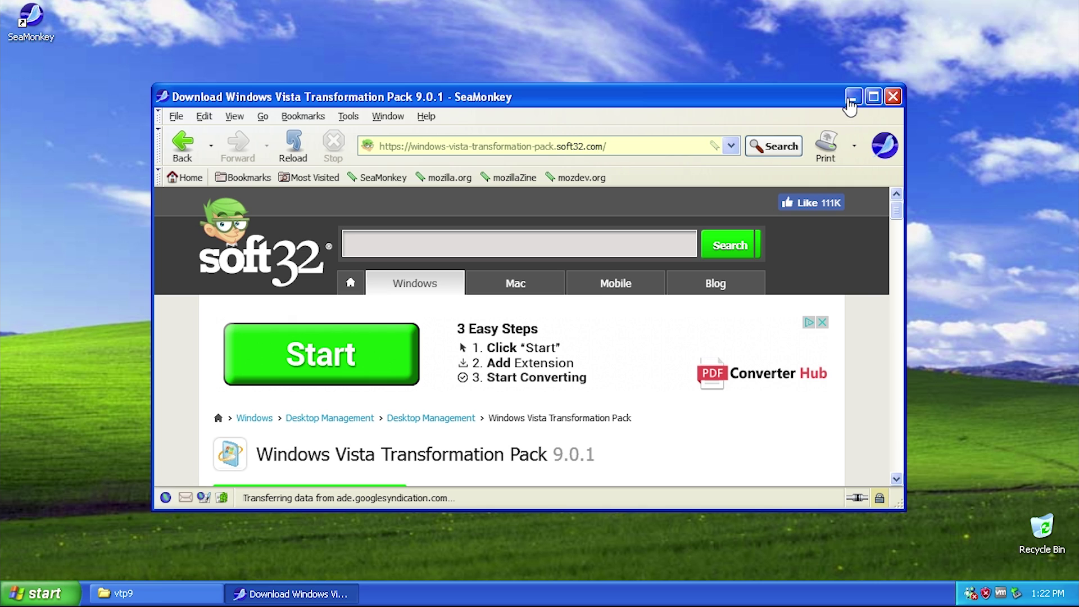
# Minimize the browser, launch the Vista Transformation Pack 9.0.1 installer from the vtp9 folder, and continue past its welcome page.
pyautogui.click(852, 98)
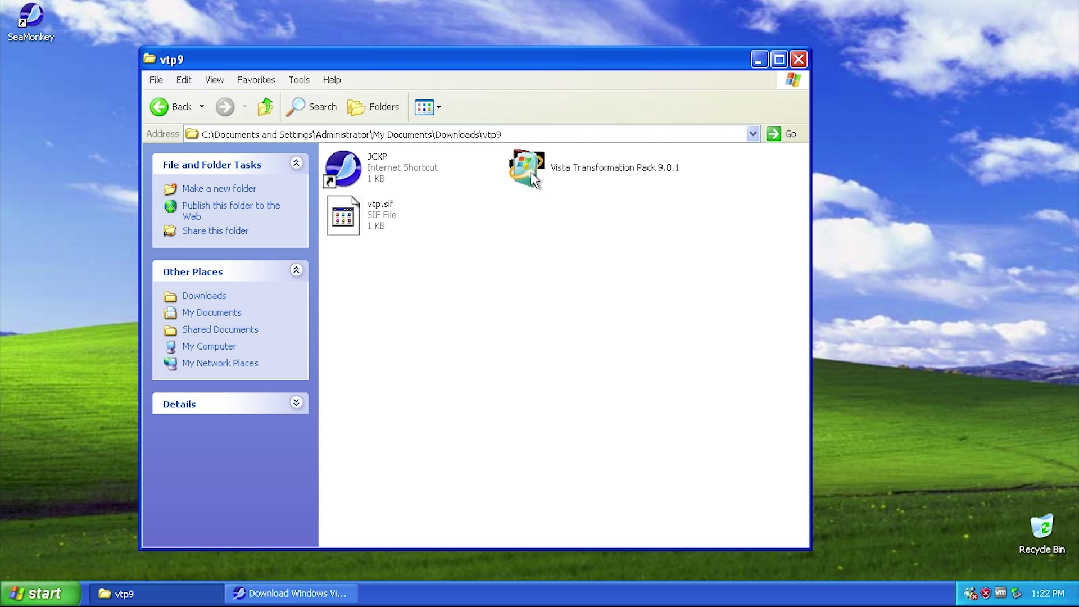
pyautogui.doubleClick(530, 172)
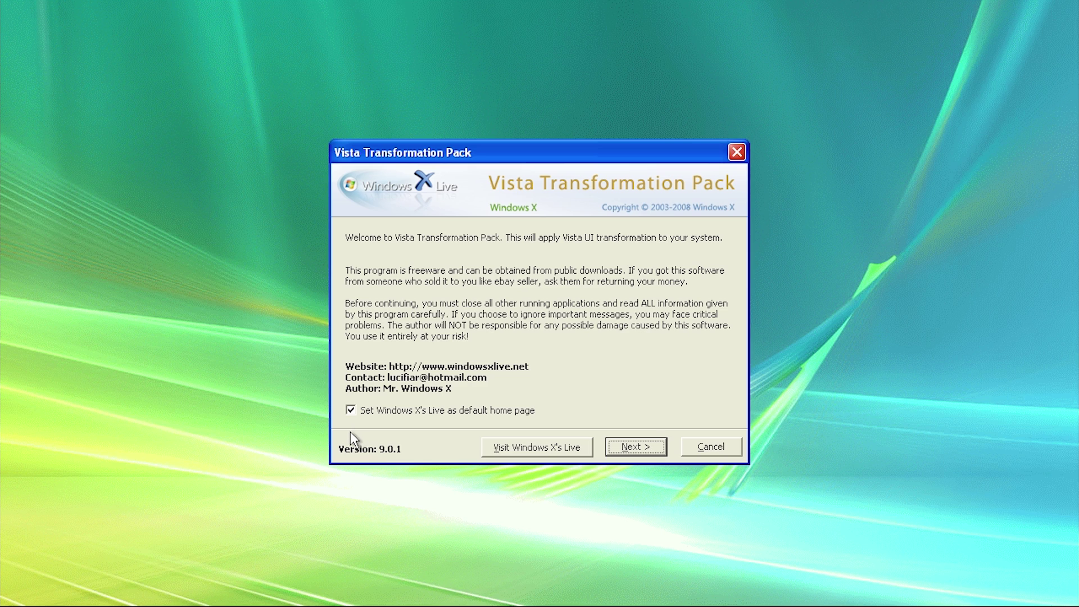
pyautogui.press('Return')
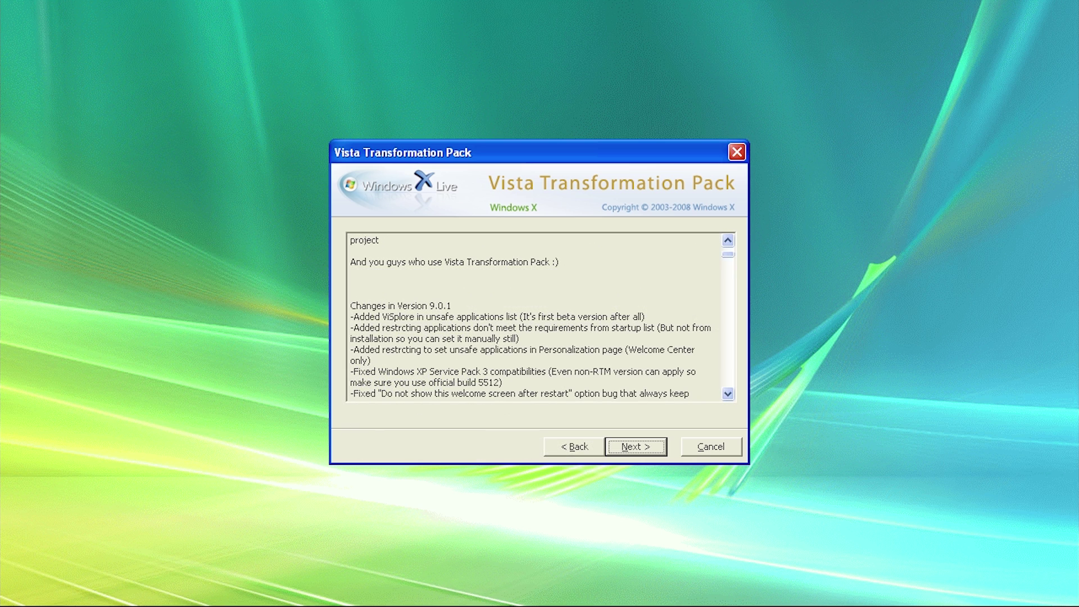
# Read through the installer's changelog, from the version 9.0.1 changes down to the Longhorn Transformation Pack features.
pyautogui.moveTo(727, 254); pyautogui.dragTo(727, 257)
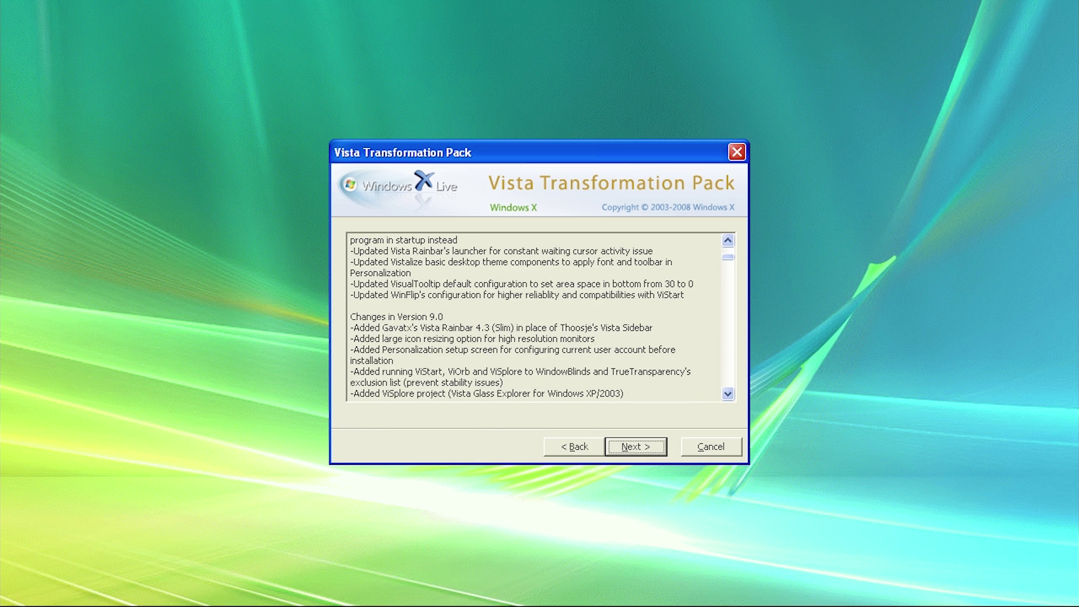
pyautogui.click(727, 241)
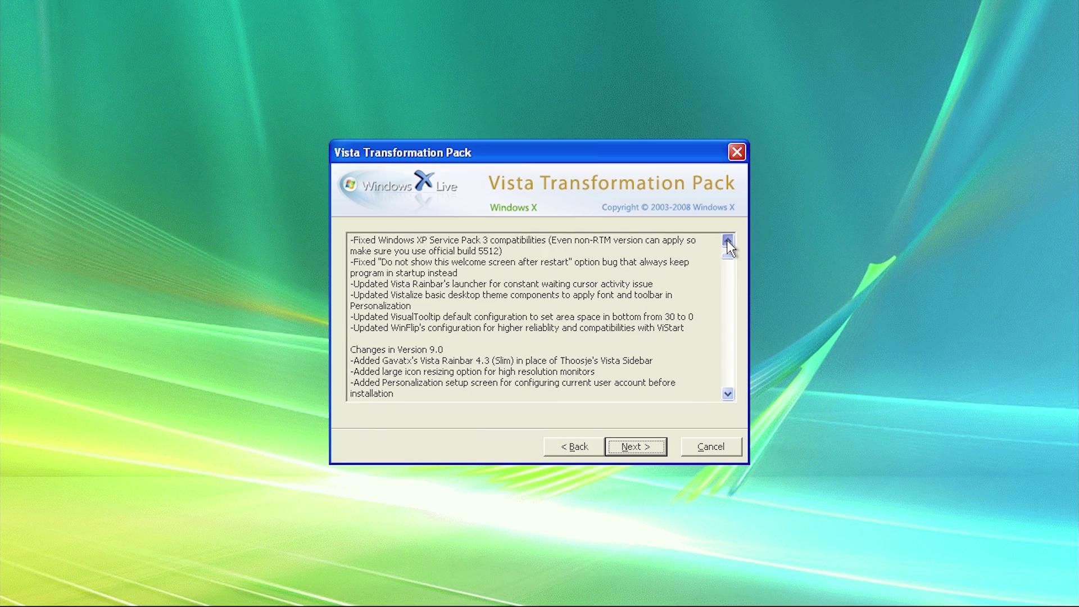
pyautogui.moveTo(728, 241); pyautogui.dragTo(727, 241)
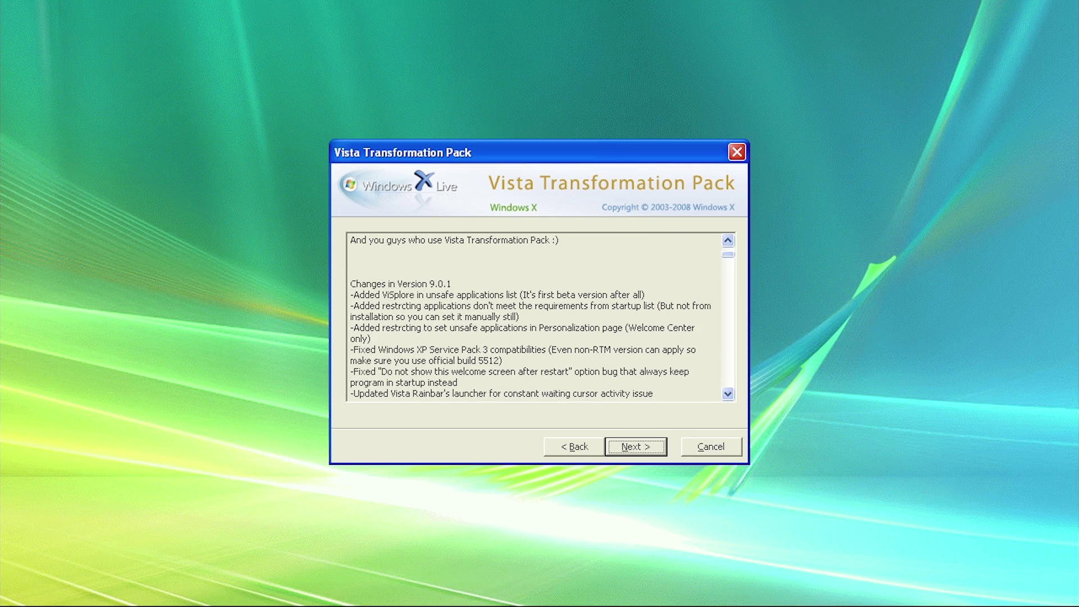
pyautogui.moveTo(352, 294); pyautogui.dragTo(450, 338)
pyautogui.moveTo(449, 296); pyautogui.dragTo(597, 399)
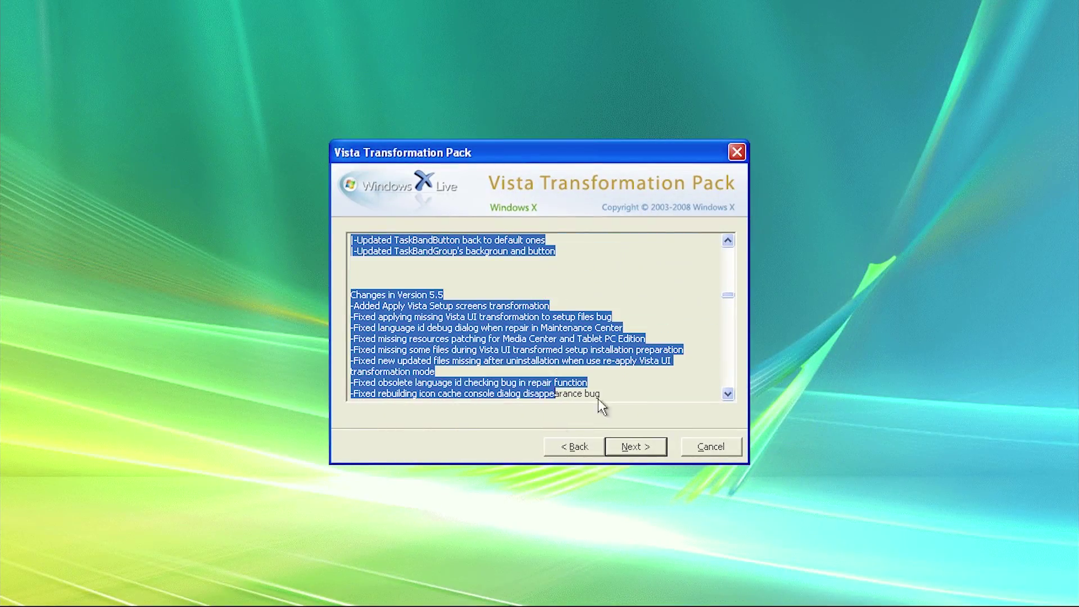
pyautogui.moveTo(727, 300); pyautogui.dragTo(727, 382)
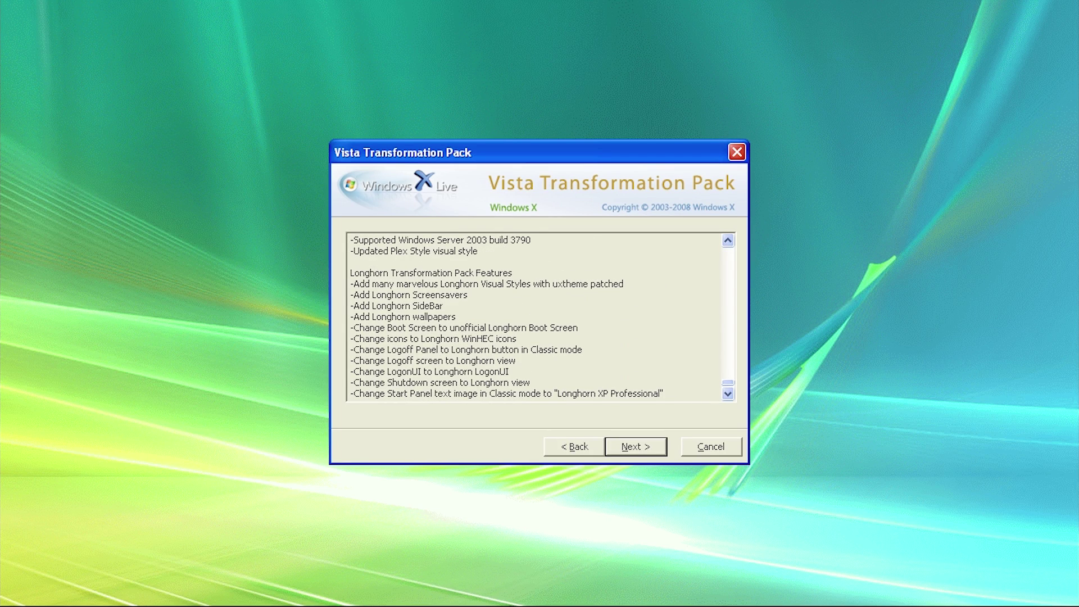
pyautogui.moveTo(351, 273); pyautogui.dragTo(476, 273)
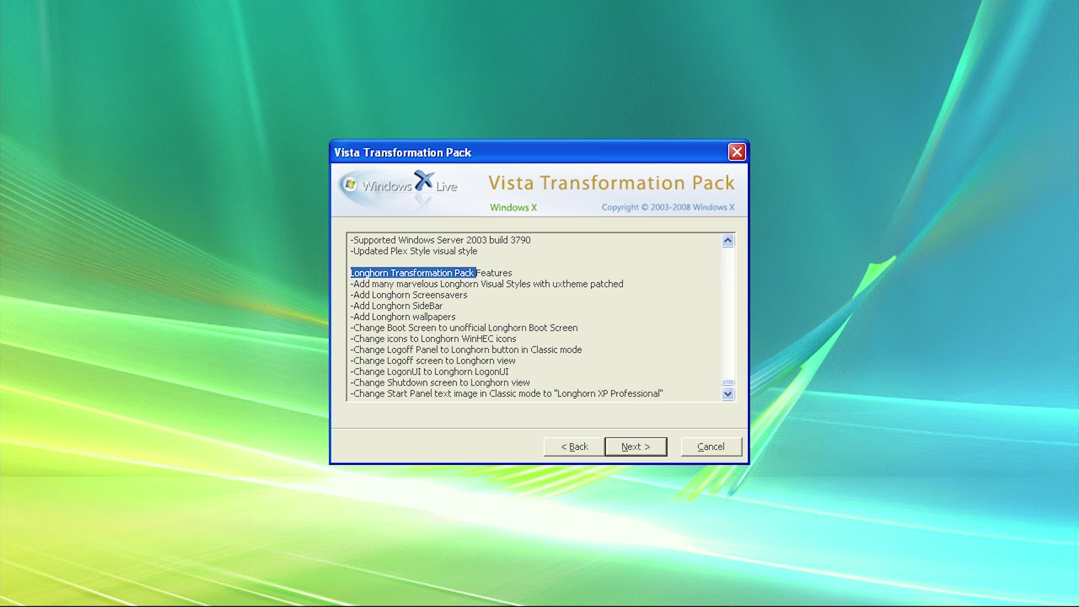
pyautogui.scroll(3, 540, 317)
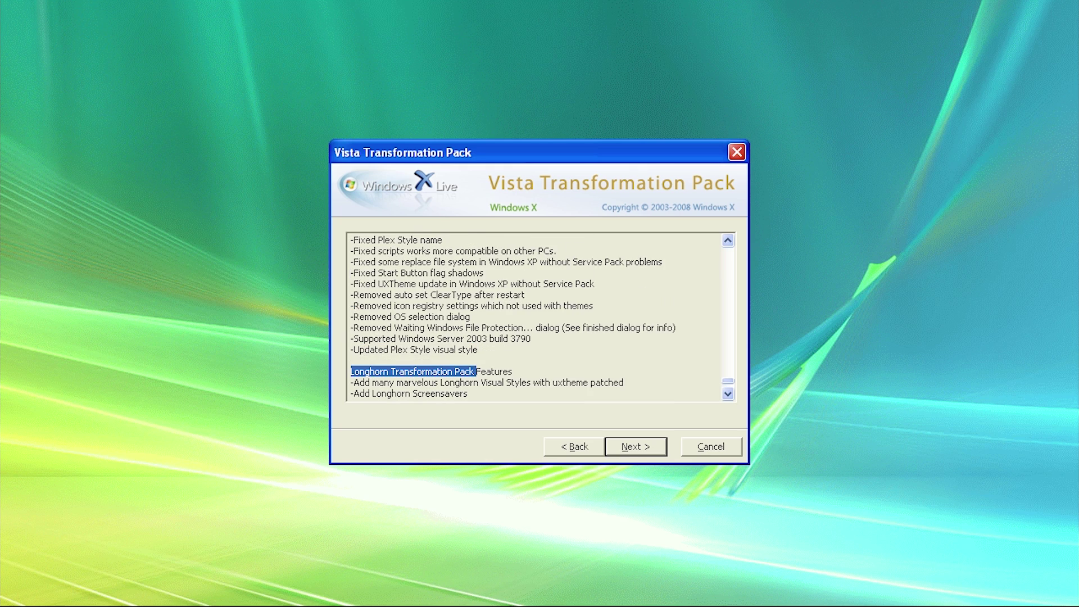
pyautogui.scroll(5, 539, 317)
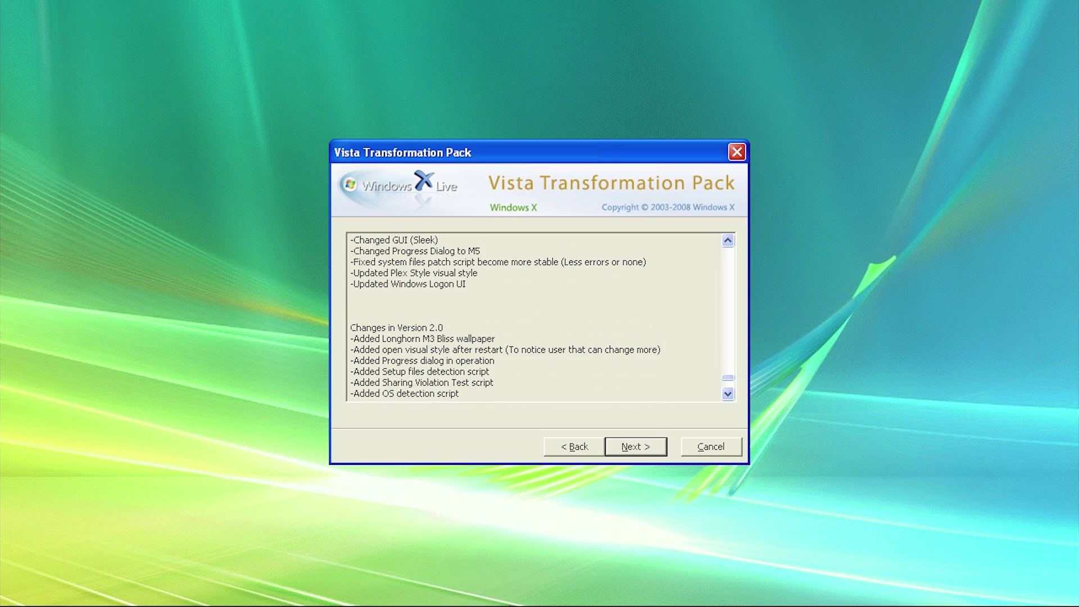
pyautogui.scroll(-7, 422, 306)
pyautogui.scroll(2, 423, 305)
pyautogui.click(423, 305)
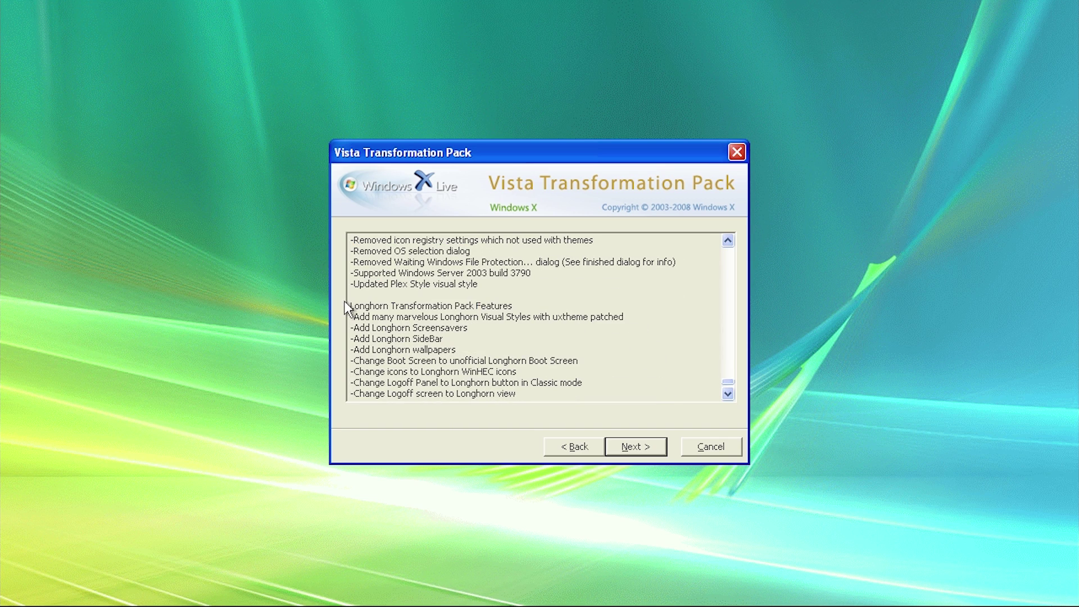
pyautogui.moveTo(345, 302); pyautogui.dragTo(479, 317)
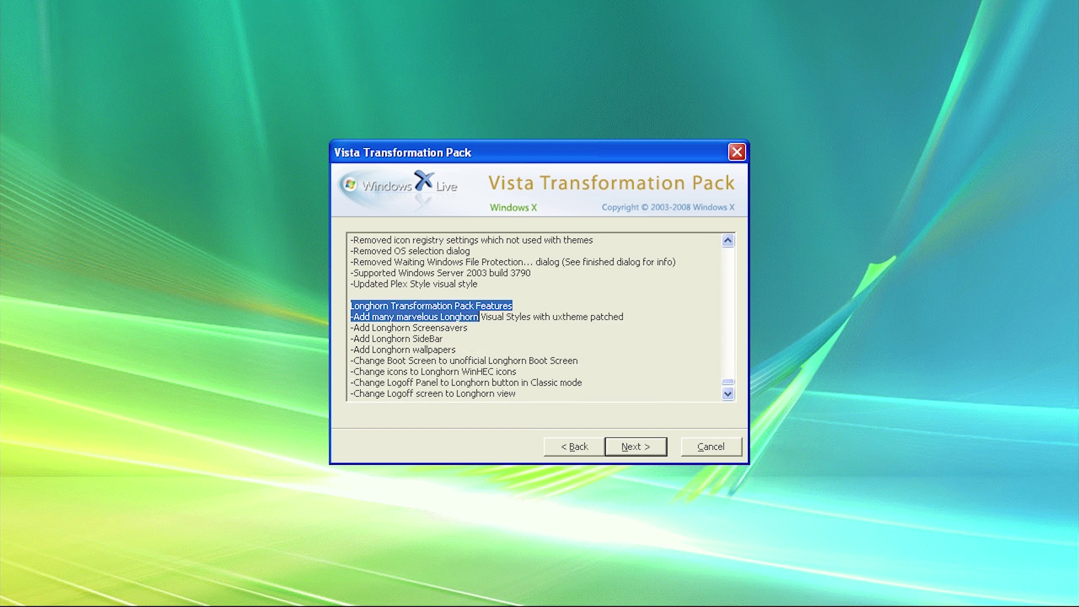
pyautogui.scroll(-3, 539, 317)
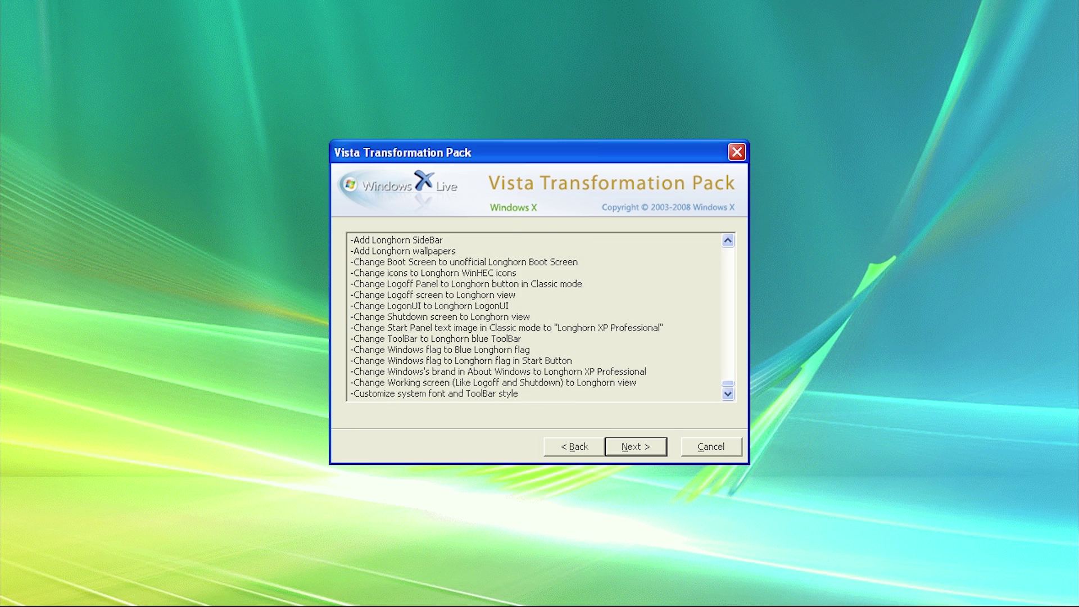
# Choose to install the pack into the Windows OS using Express mode, and continue to the component options.
pyautogui.click(637, 450)
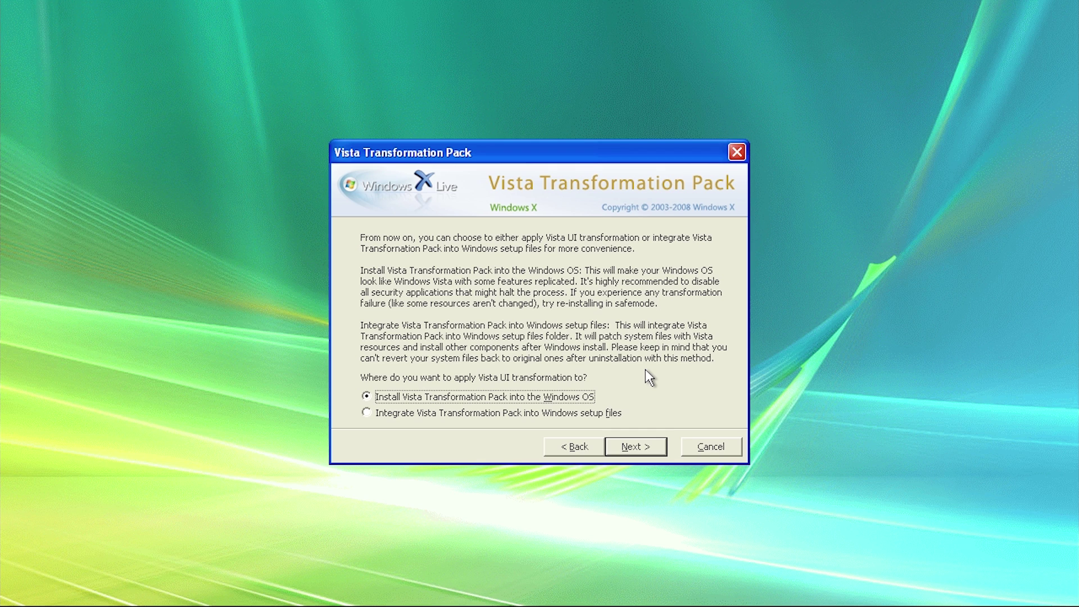
pyautogui.click(440, 413)
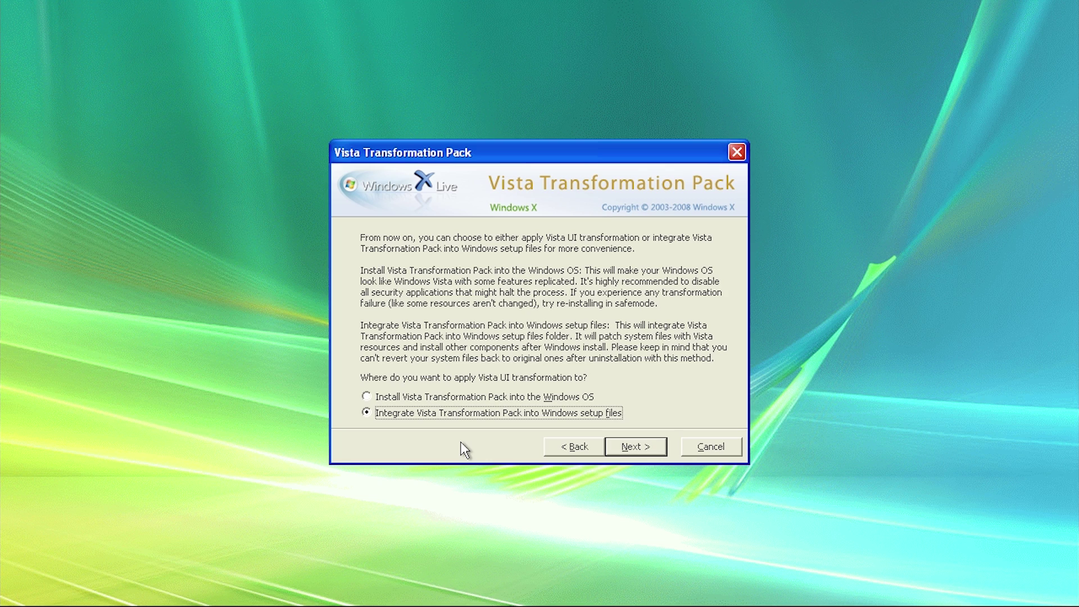
pyautogui.click(434, 398)
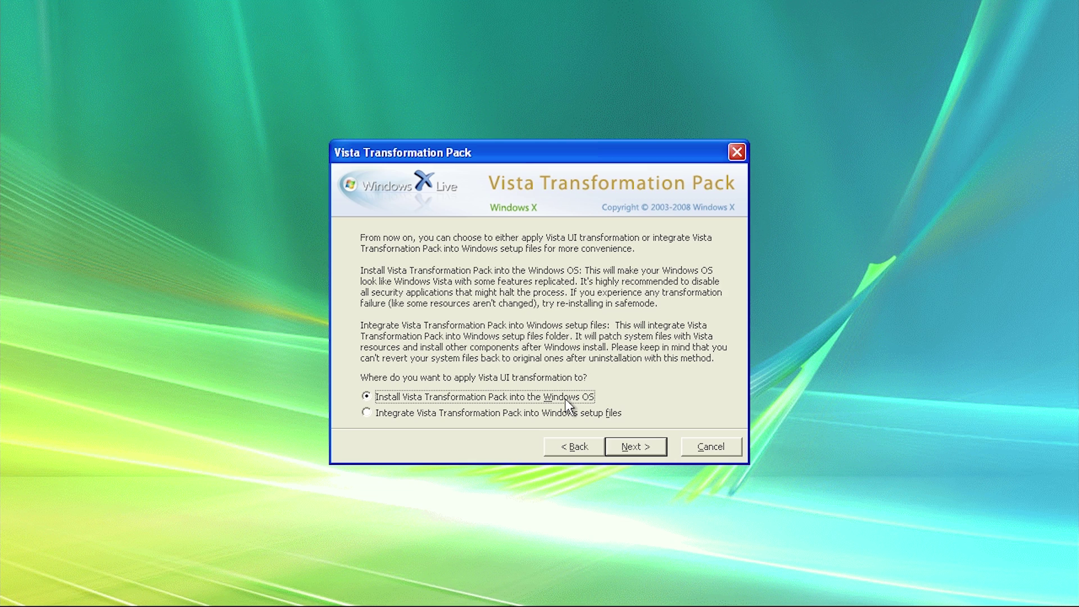
pyautogui.click(627, 444)
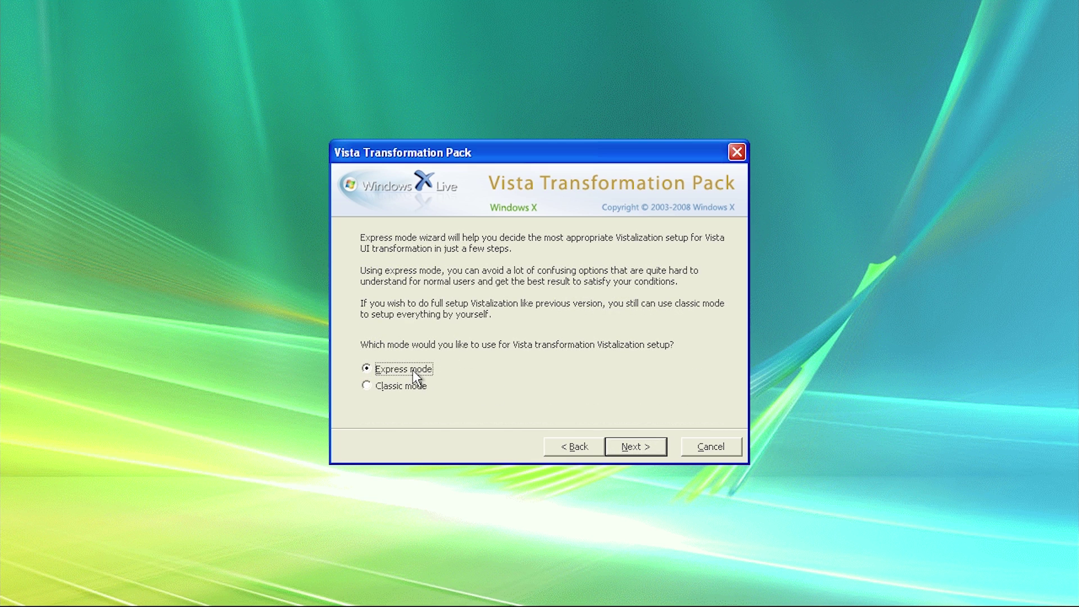
pyautogui.click(637, 449)
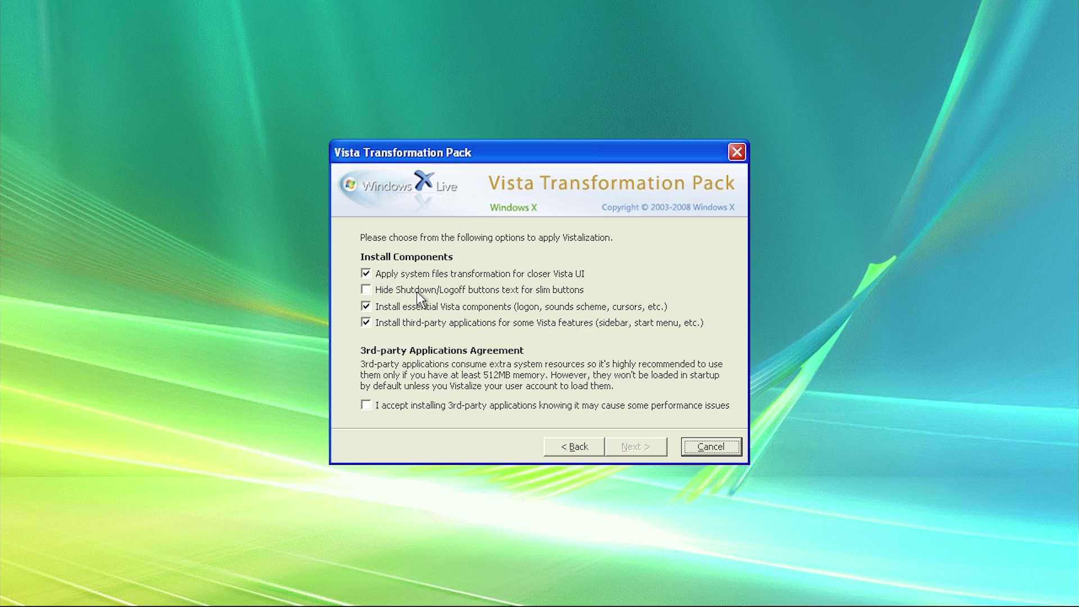
# Enable hiding the Shutdown/Logoff button text, accept installing 3rd-party applications, and continue to the user account options.
pyautogui.click(521, 292)
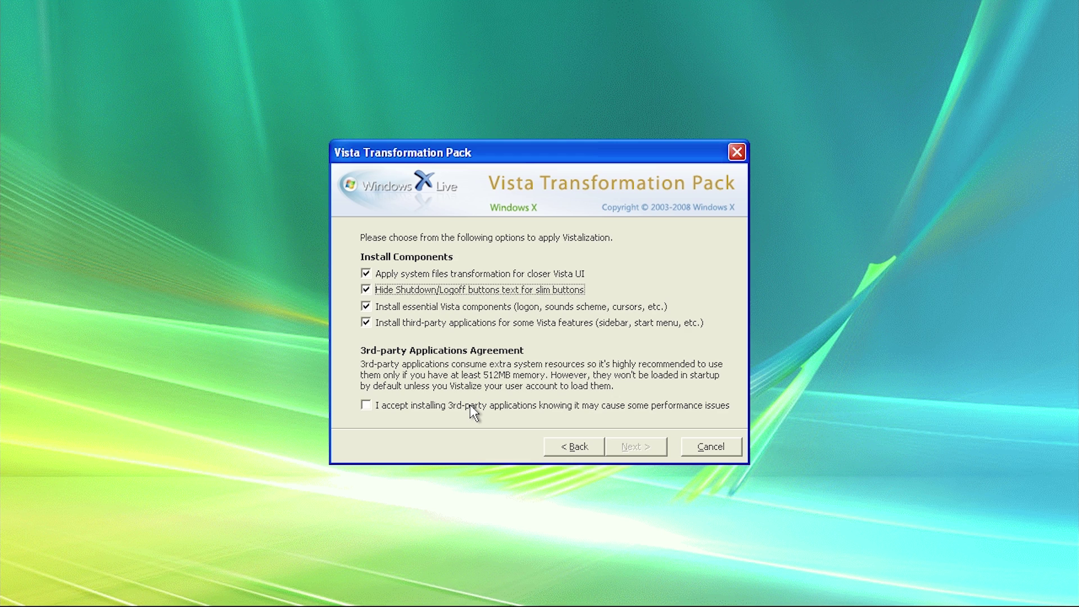
pyautogui.click(653, 405)
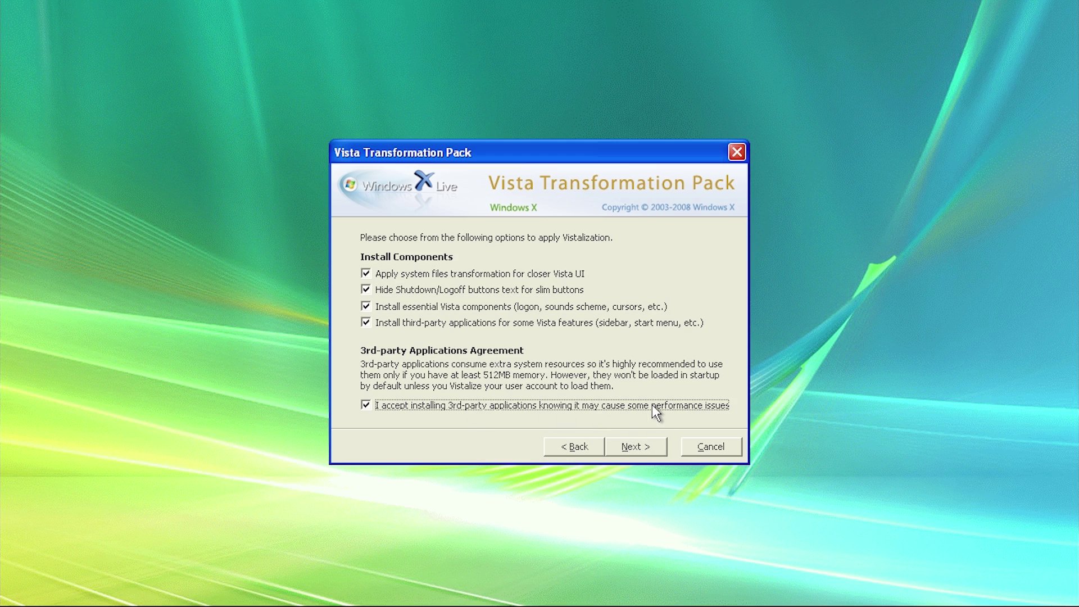
pyautogui.click(648, 446)
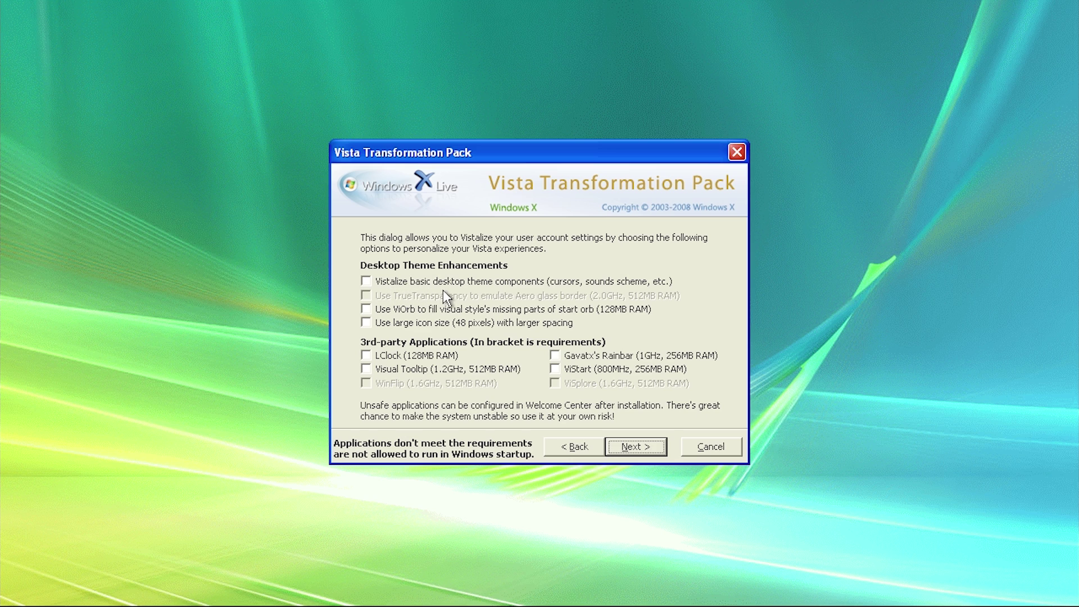
# Enable the basic desktop theme components, ViOrb for the start orb, and the large 48-pixel icon size.
pyautogui.click(367, 280)
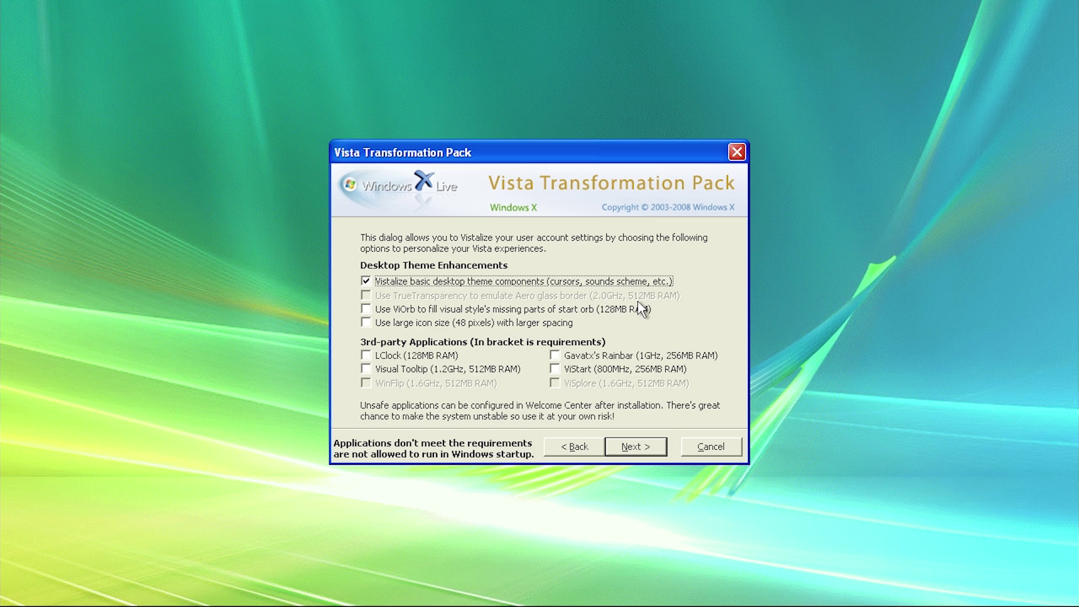
pyautogui.click(366, 308)
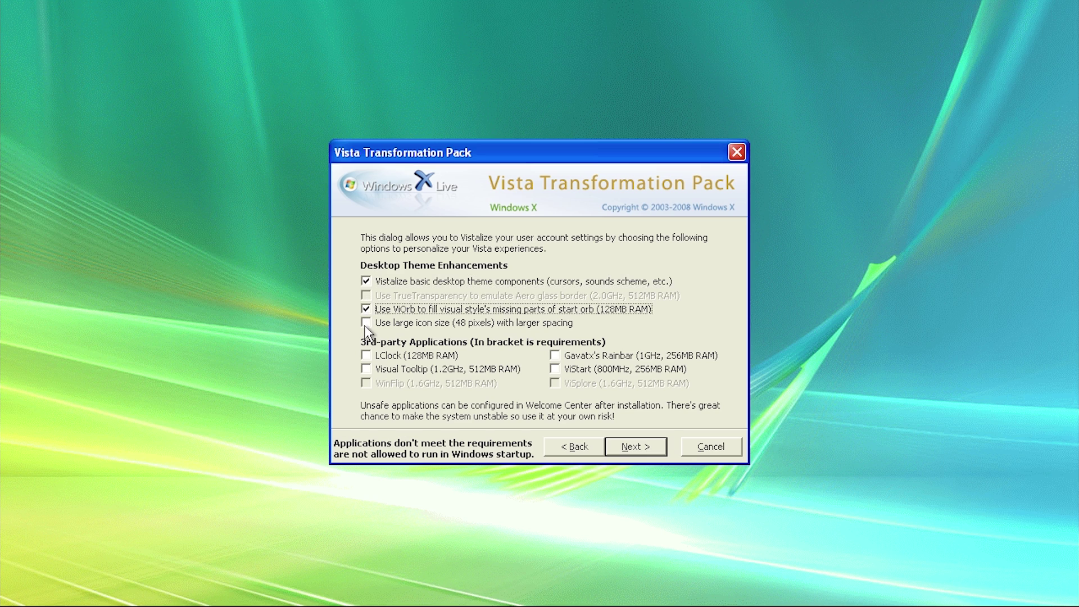
pyautogui.click(366, 325)
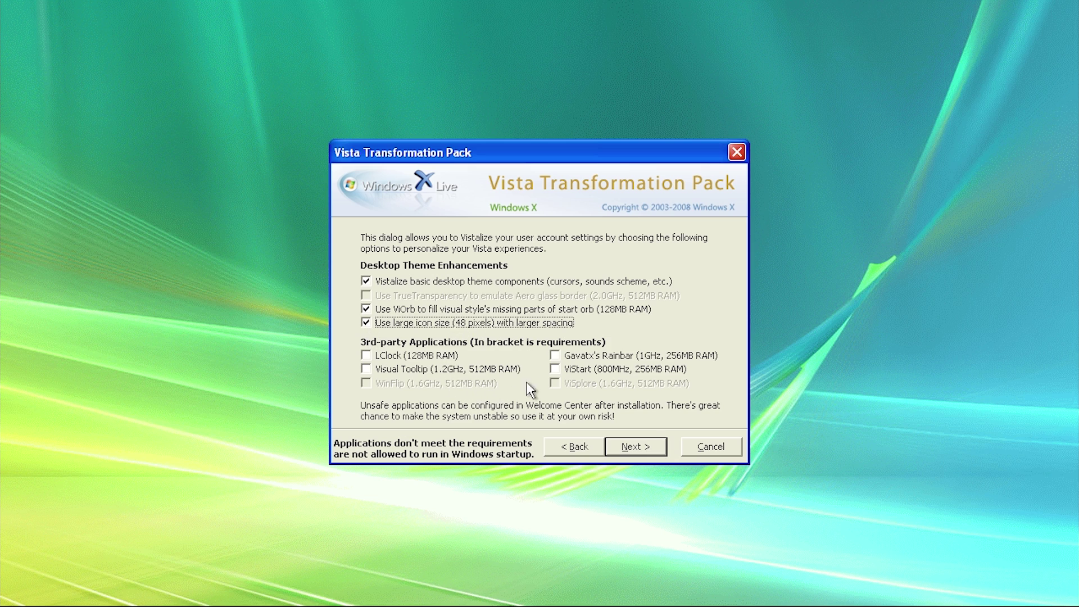
# Select LClock, Visual Tooltip, Gavatx's Rainbar and ViStart as 3rd-party applications, and continue to the final setup page.
pyautogui.click(365, 355)
pyautogui.click(366, 369)
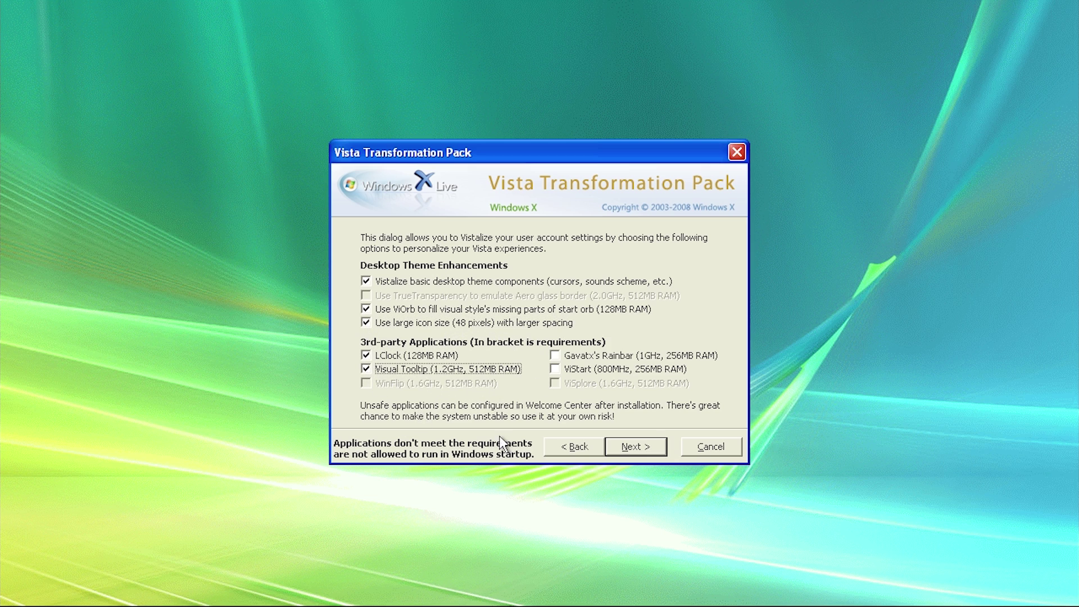
pyautogui.click(554, 358)
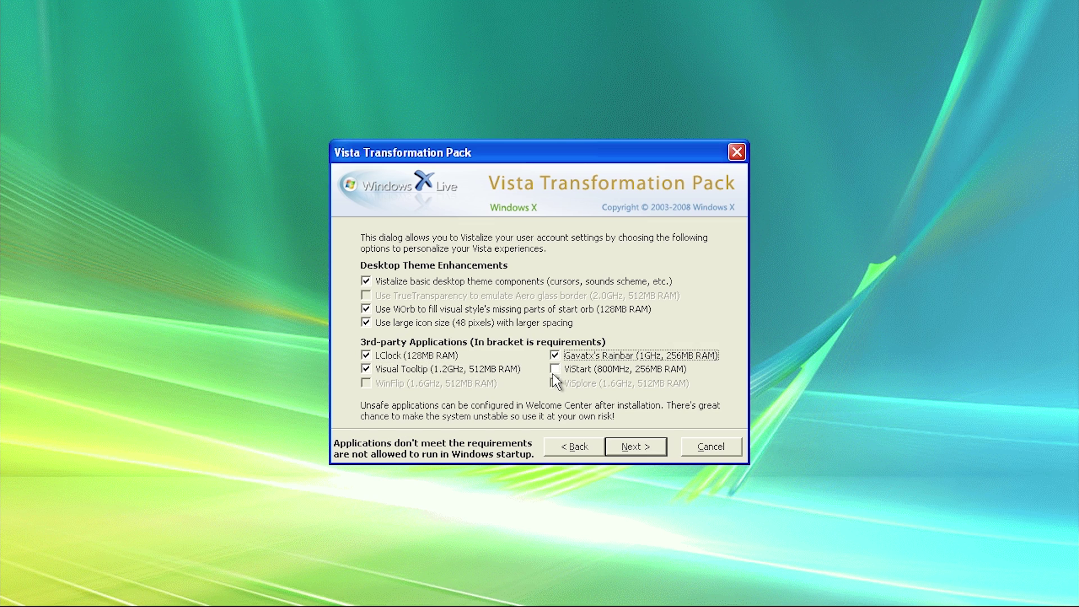
pyautogui.click(554, 369)
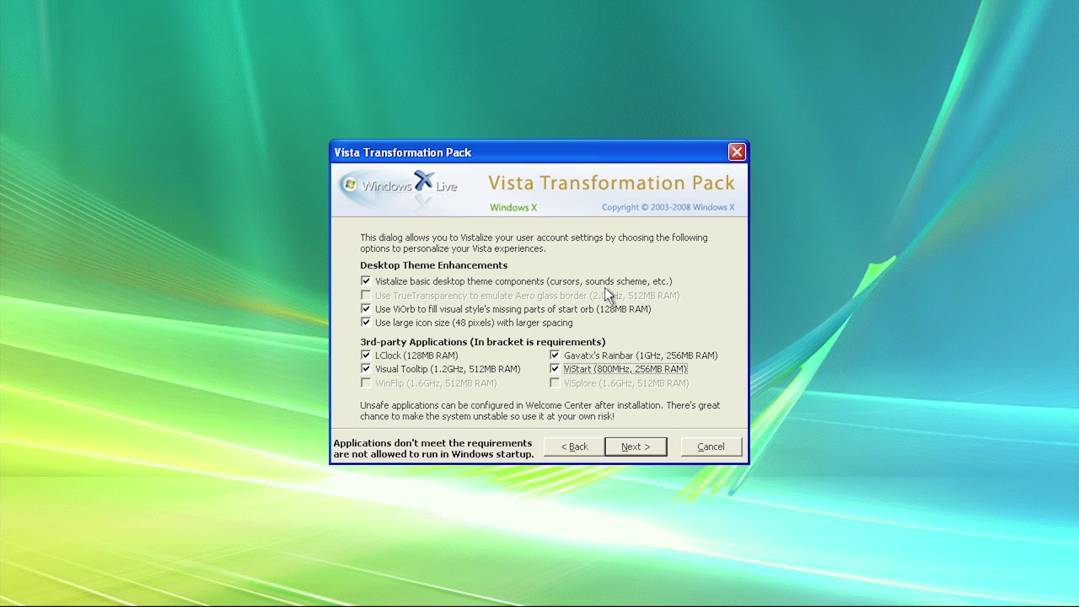
pyautogui.click(637, 446)
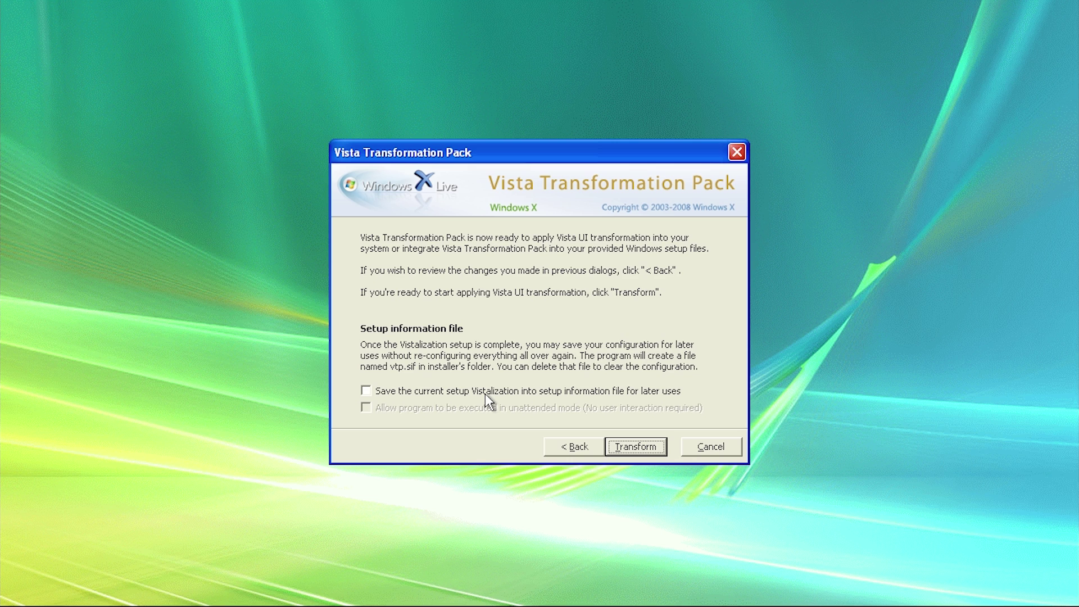
# Run the transformation without saving a setup information file, finish the installer, and restart the computer.
pyautogui.click(617, 445)
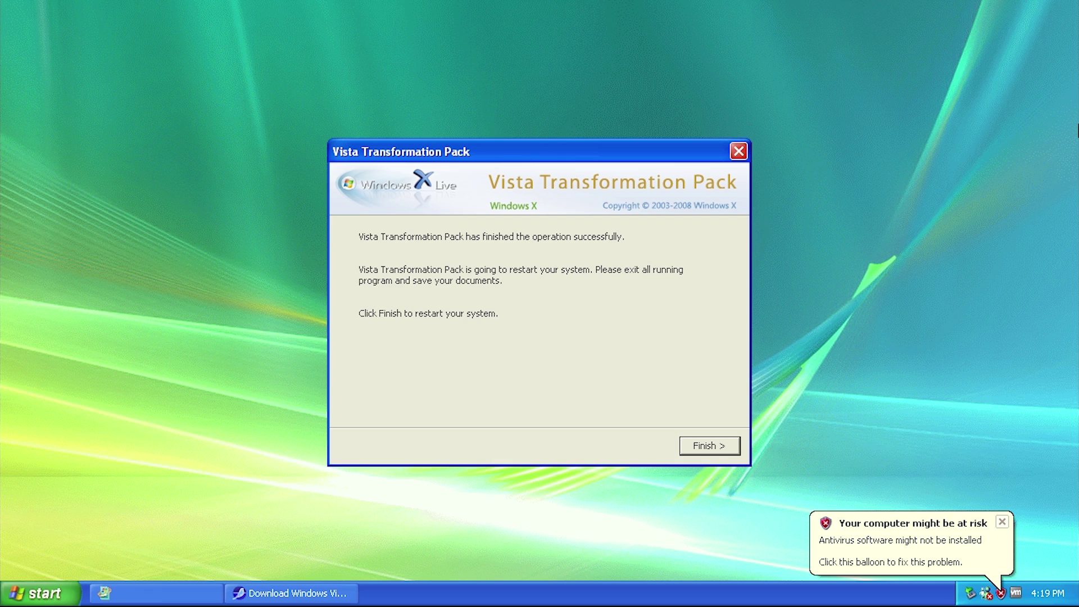
pyautogui.click(688, 447)
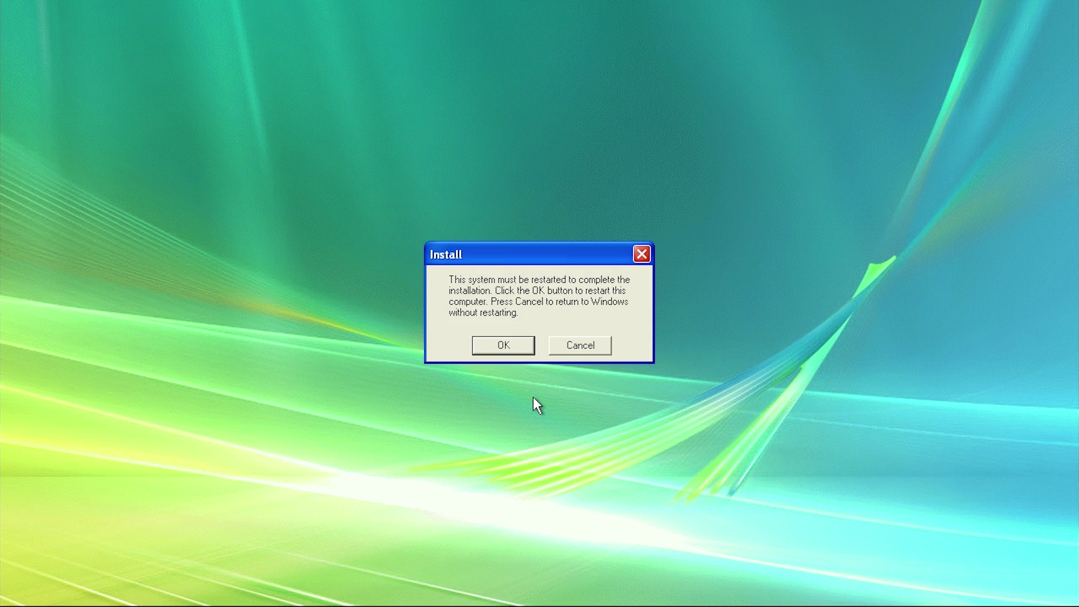
pyautogui.click(494, 349)
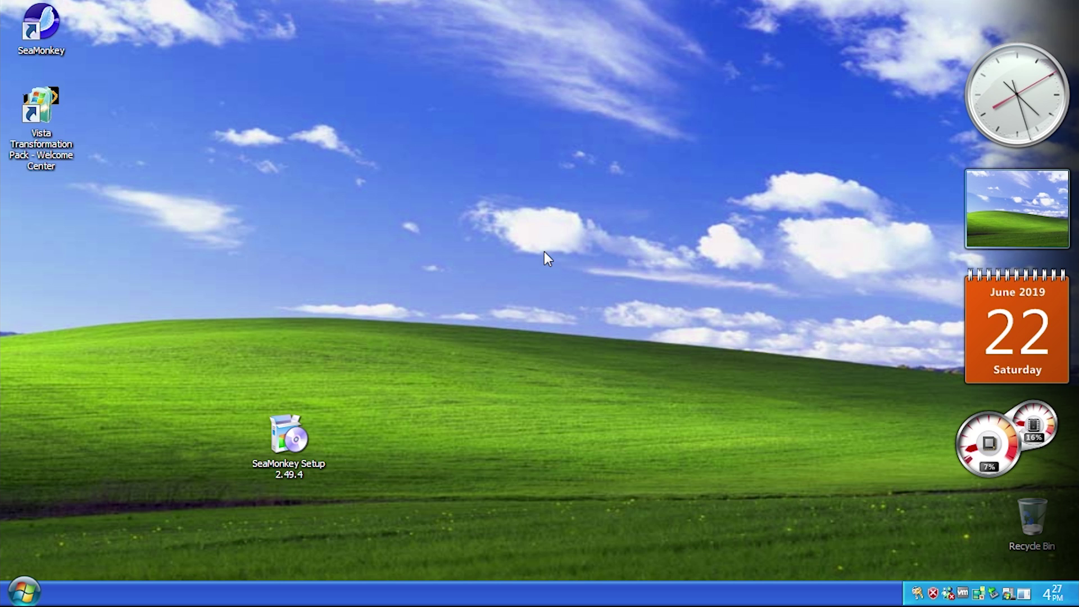
# Open the user account Vistalization options from the pack's Welcome Center and turn off disabling of unsafe applications.
pyautogui.doubleClick(48, 104)
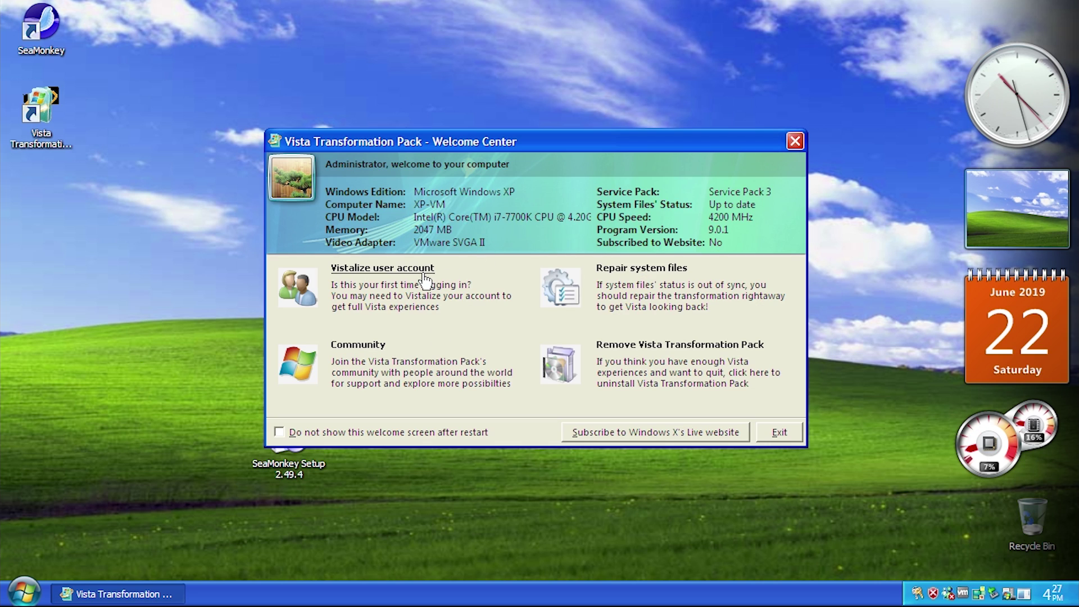
pyautogui.click(383, 273)
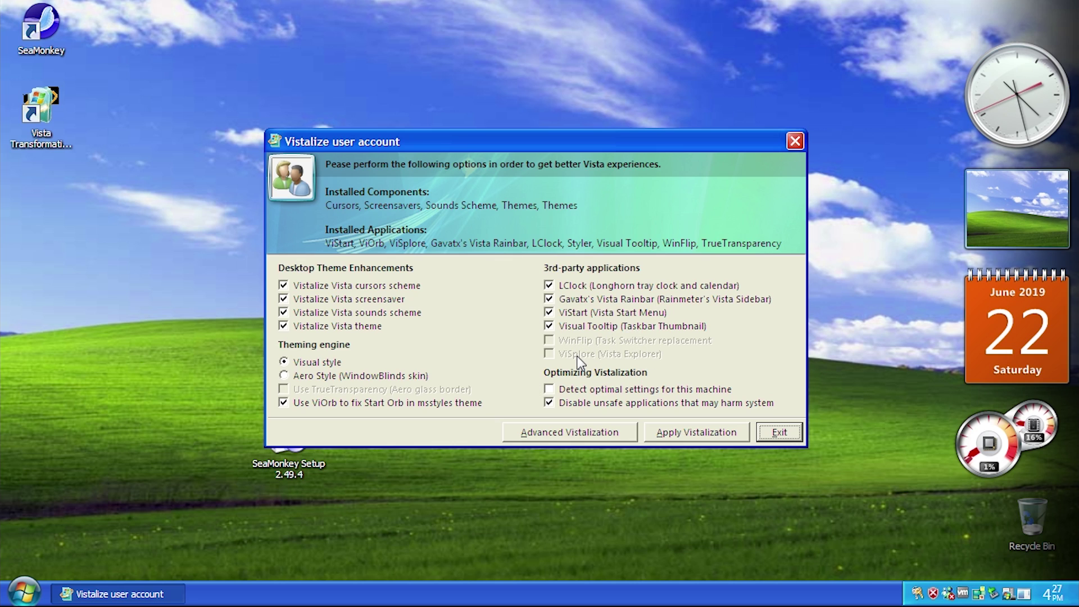
pyautogui.click(549, 402)
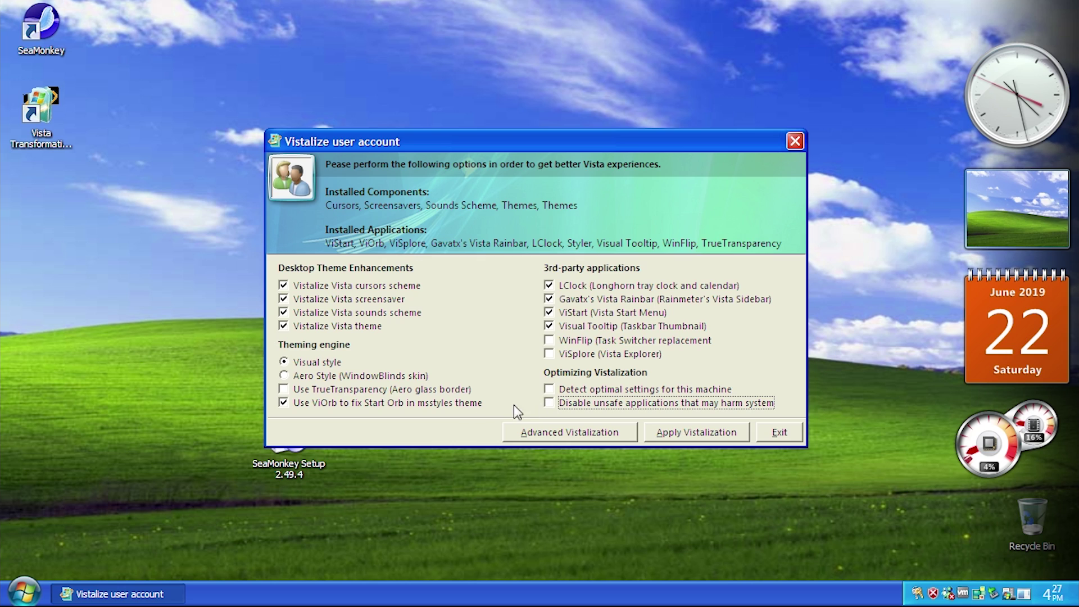
# Enable TrueTransparency as part of the theming engine, and add WinFlip and ViSplore to the third-party applications.
pyautogui.click(284, 389)
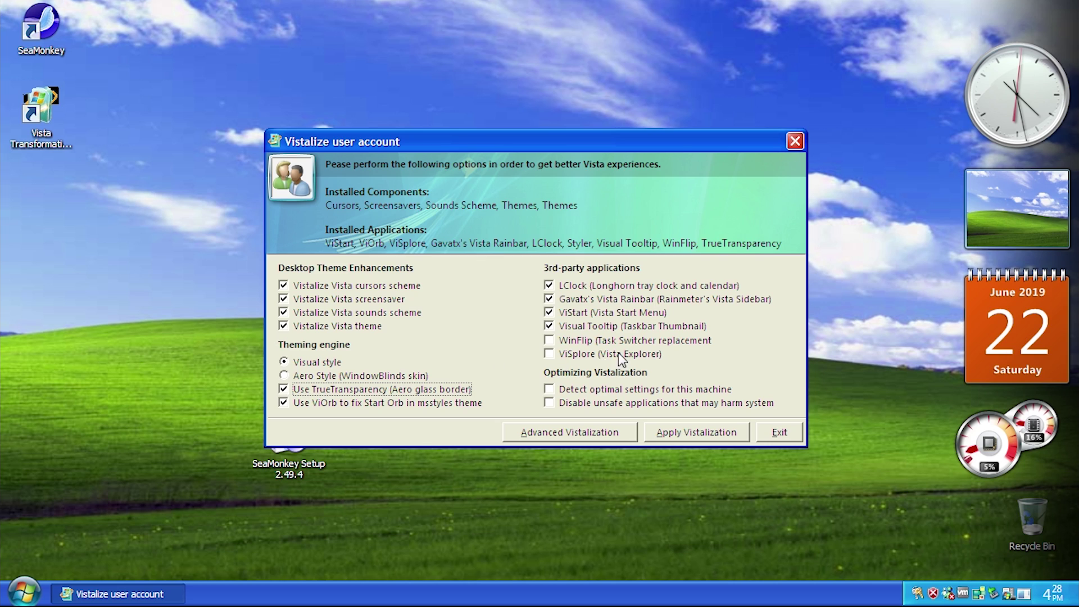
pyautogui.click(549, 341)
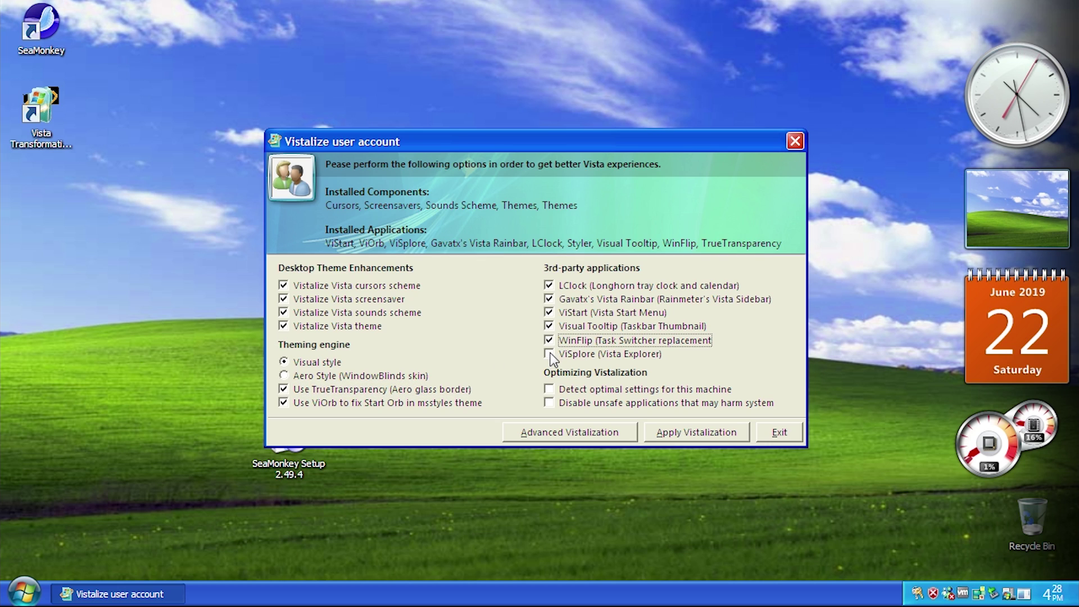
pyautogui.click(548, 354)
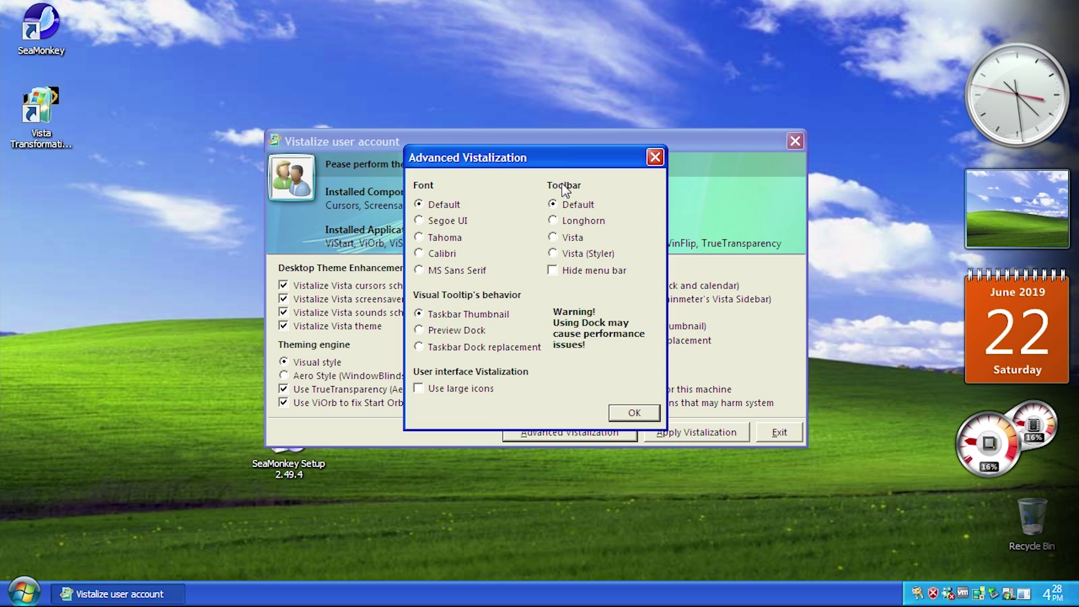
# Set the toolbar style to Vista in the advanced Vistalization options and apply the Vistalization to the user account.
pyautogui.click(565, 238)
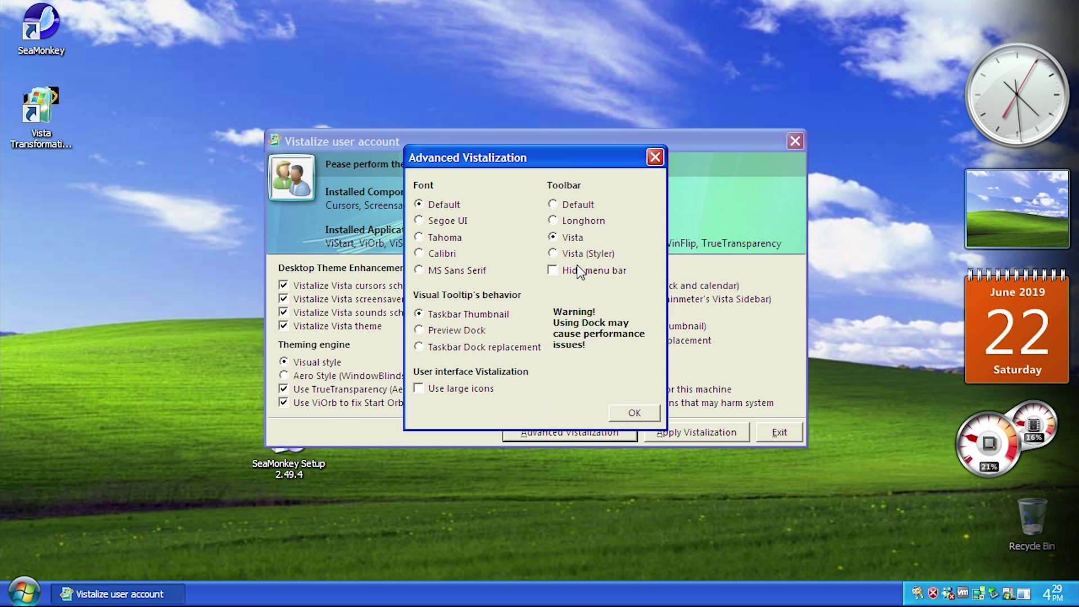
pyautogui.click(633, 412)
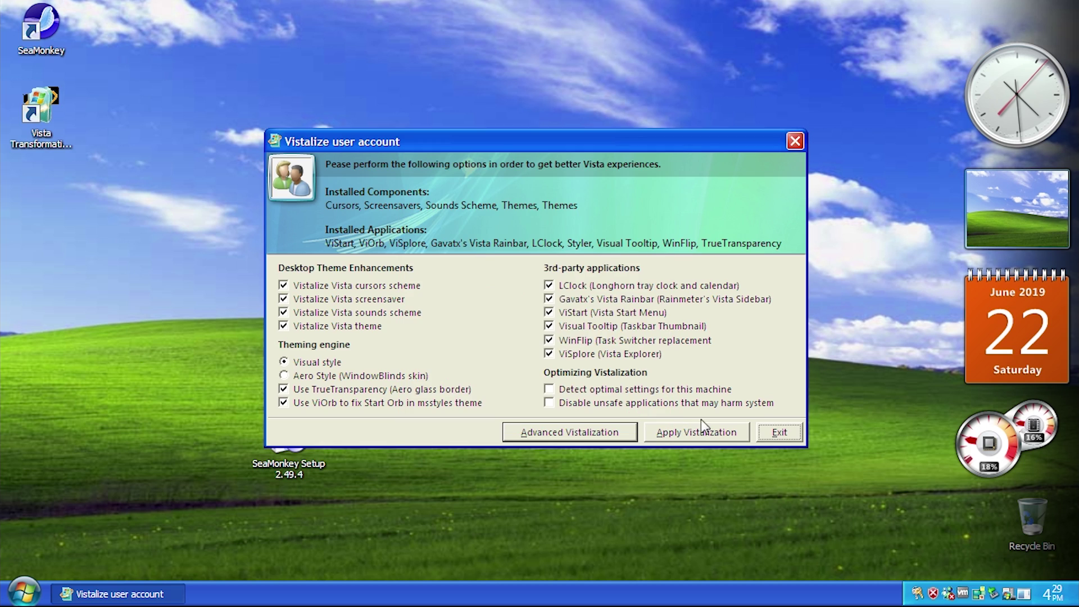
pyautogui.click(692, 437)
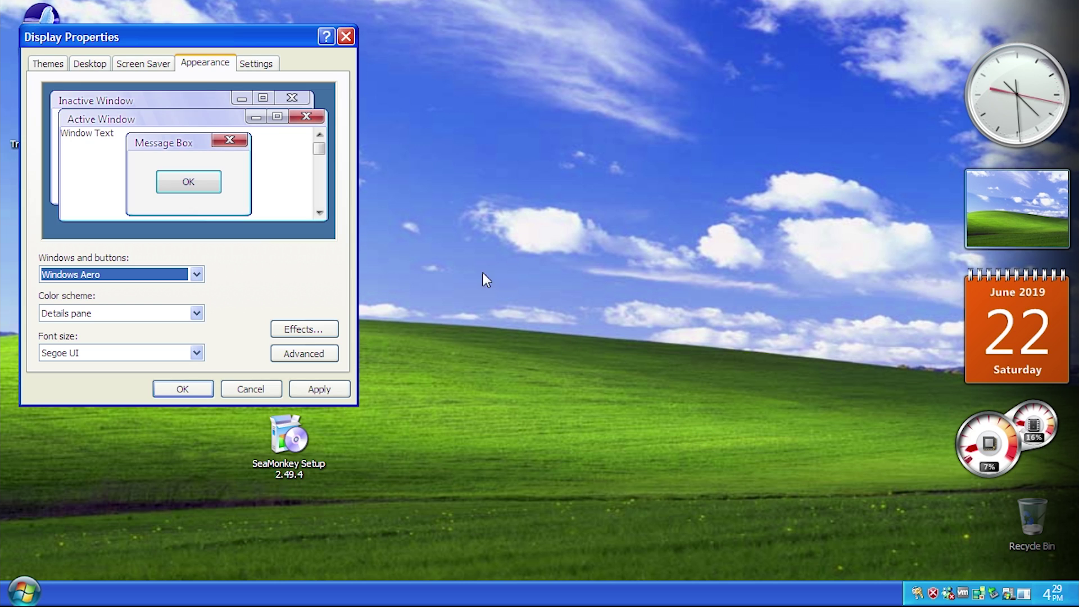
# Apply the Windows Aero style in Display Properties and close the dialog.
pyautogui.moveTo(197, 38); pyautogui.dragTo(433, 93)
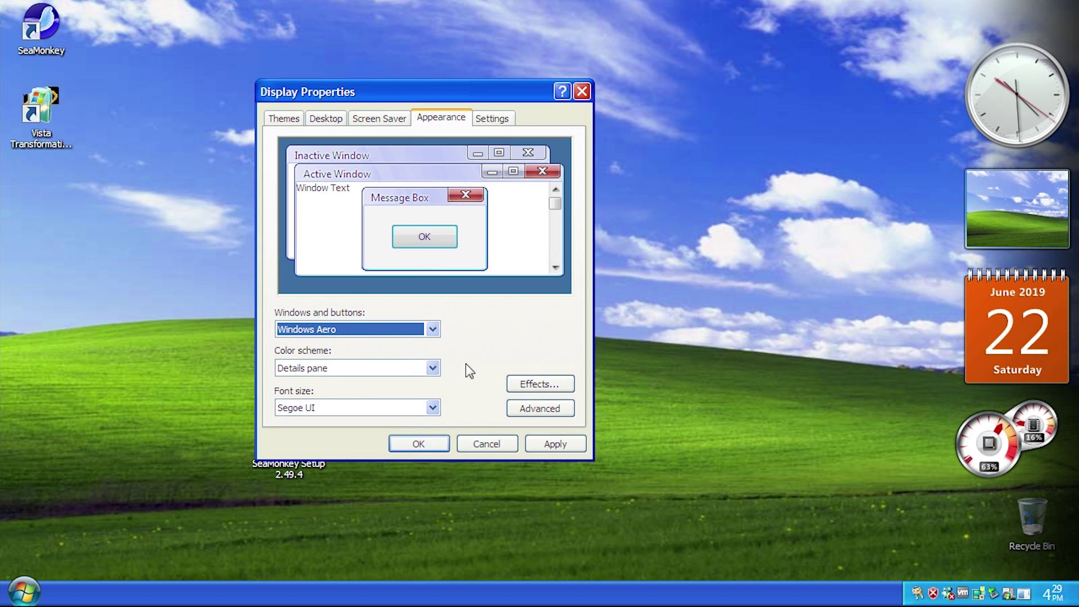
pyautogui.click(554, 443)
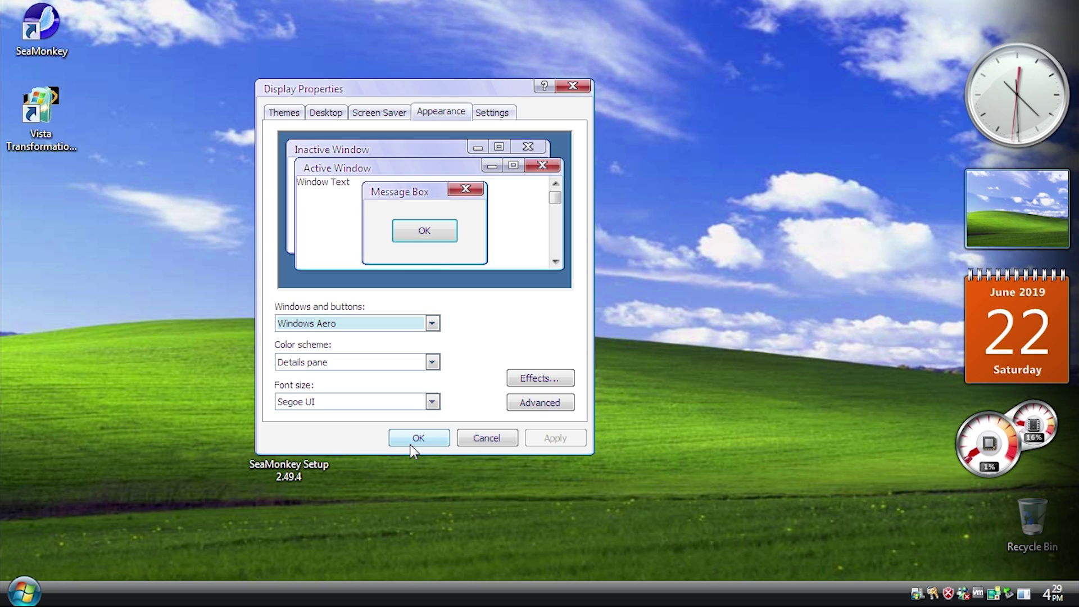
pyautogui.click(411, 443)
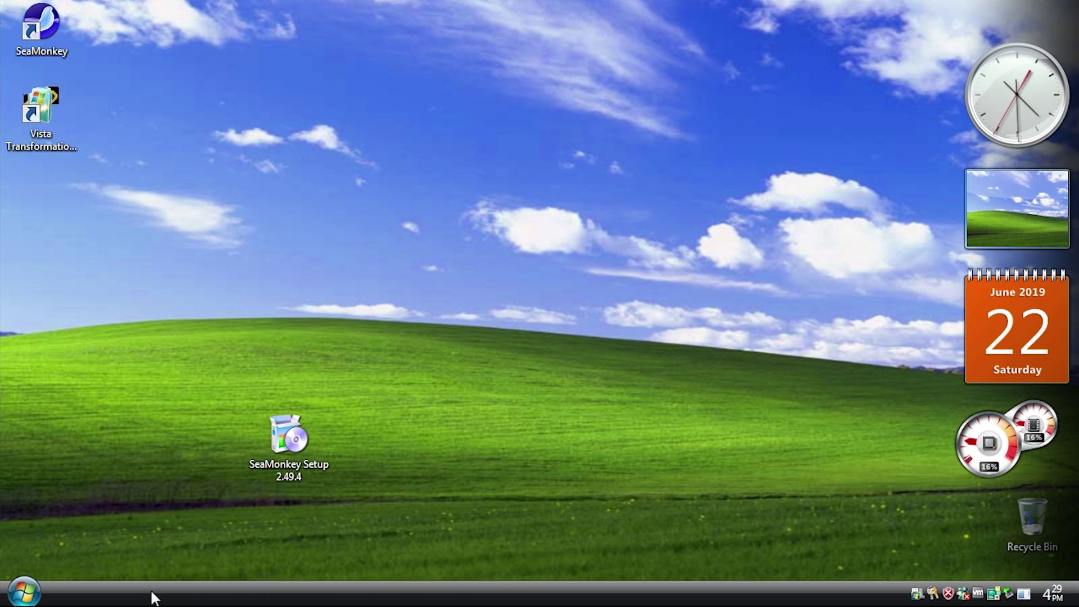
# Accept the restart of the computer to complete the installation.
pyautogui.click(31, 598)
pyautogui.click(32, 599)
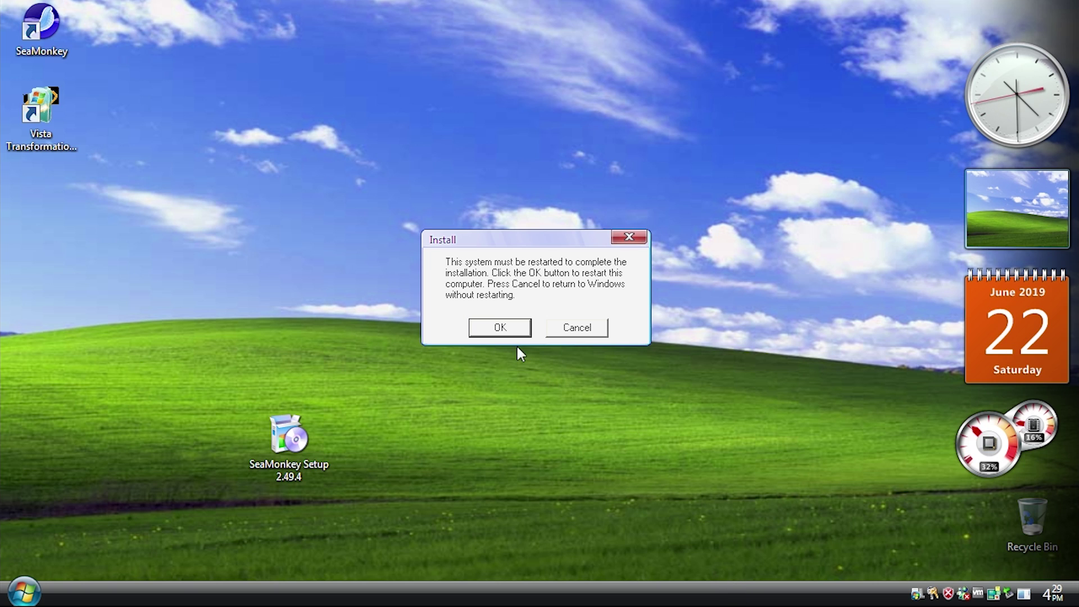
pyautogui.click(504, 331)
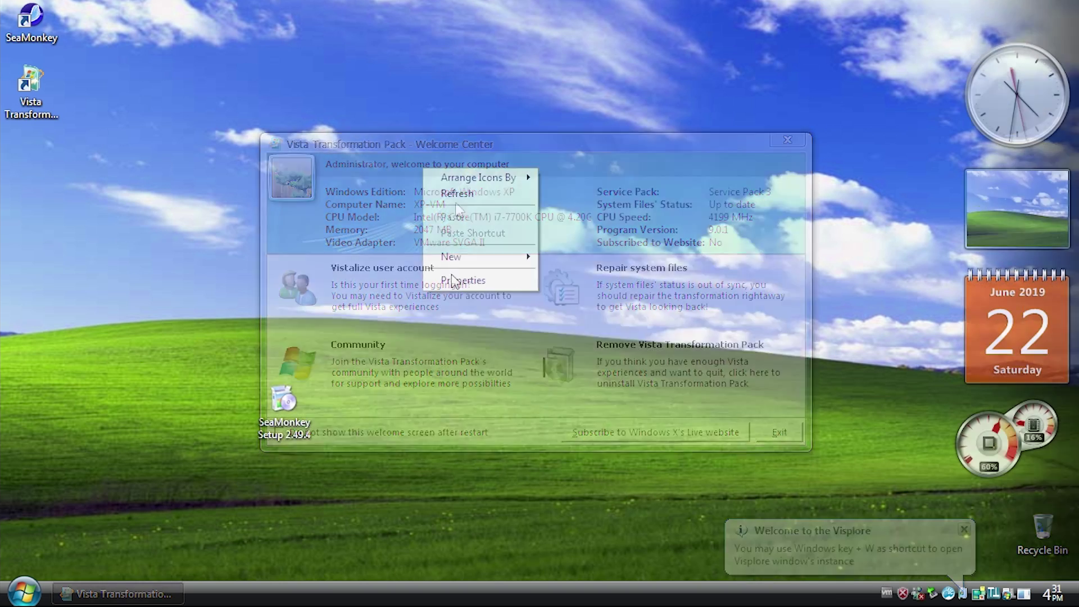
# Open the desktop background settings in Display Properties and move the dialog higher on the screen.
pyautogui.click(453, 277)
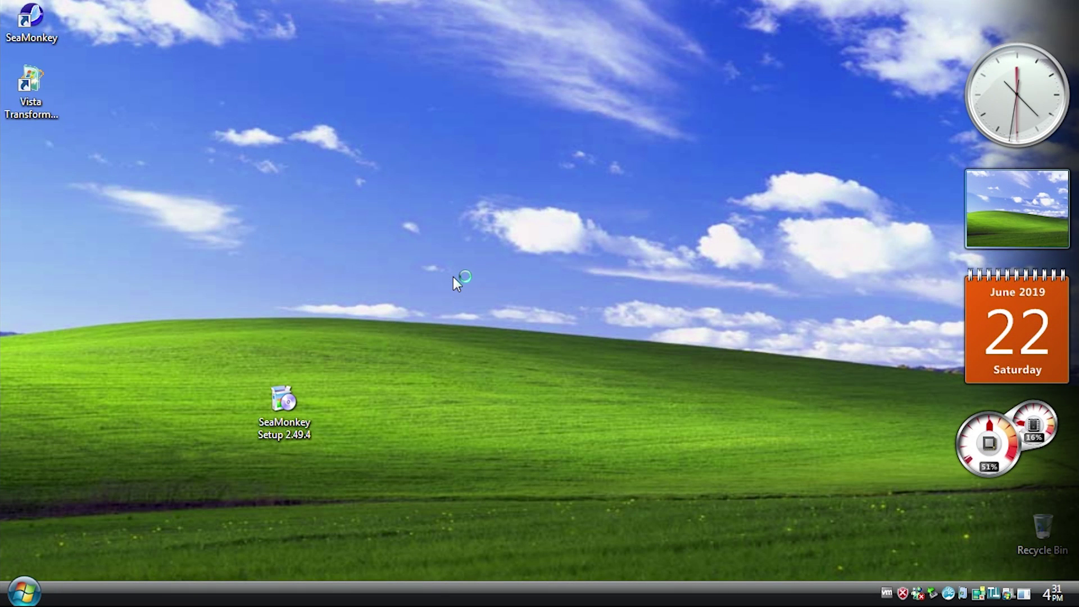
pyautogui.moveTo(214, 34); pyautogui.dragTo(436, 231)
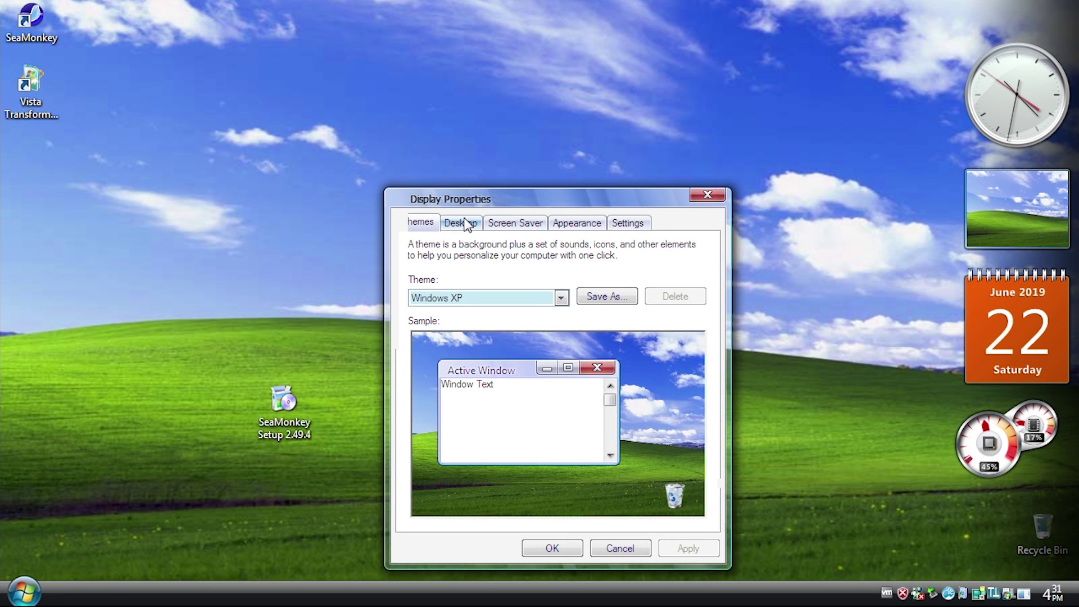
pyautogui.click(466, 222)
pyautogui.moveTo(510, 196); pyautogui.dragTo(513, 129)
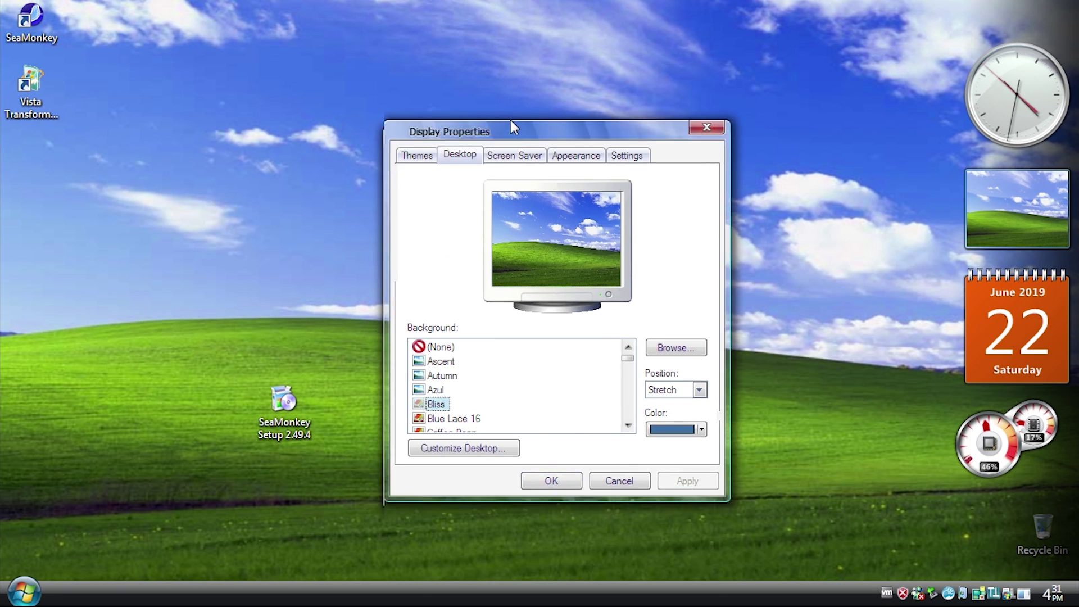
# Preview the Autumn background and look through the list of available wallpapers.
pyautogui.click(442, 347)
pyautogui.click(443, 361)
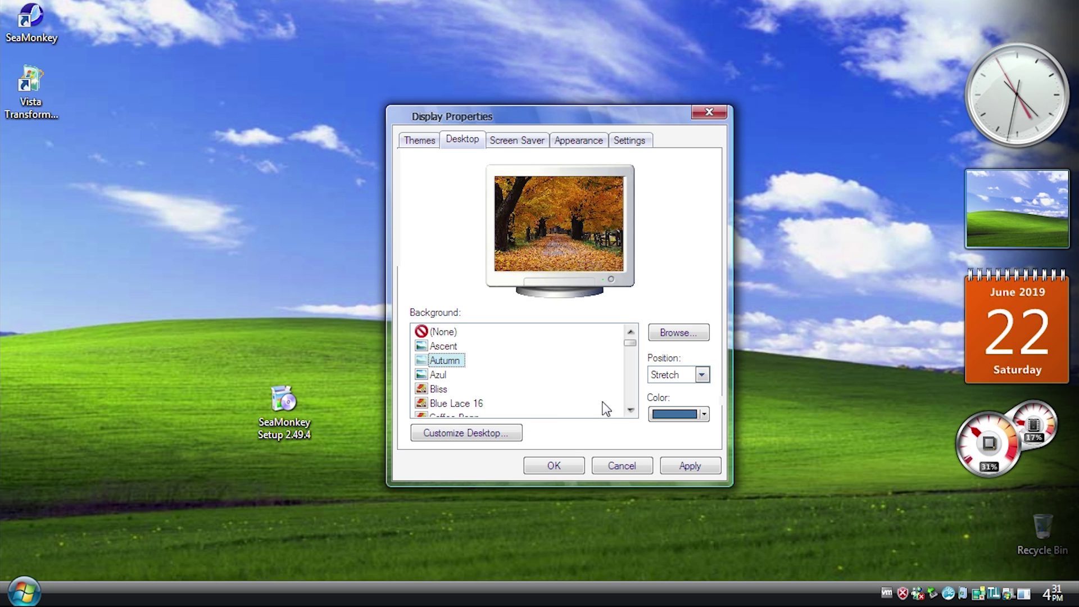
pyautogui.click(630, 410)
pyautogui.click(631, 410)
pyautogui.click(631, 410)
pyautogui.click(632, 408)
pyautogui.click(632, 407)
pyautogui.click(632, 408)
pyautogui.click(632, 408)
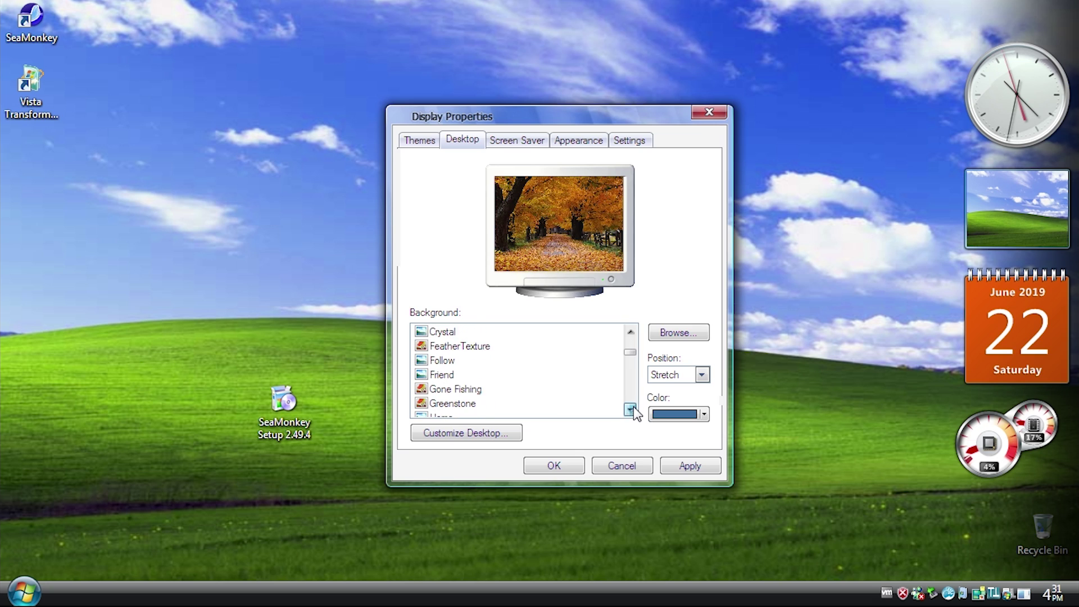
pyautogui.click(632, 408)
pyautogui.click(632, 408)
pyautogui.click(632, 408)
pyautogui.scroll(-8, 492, 374)
pyautogui.scroll(8, 491, 373)
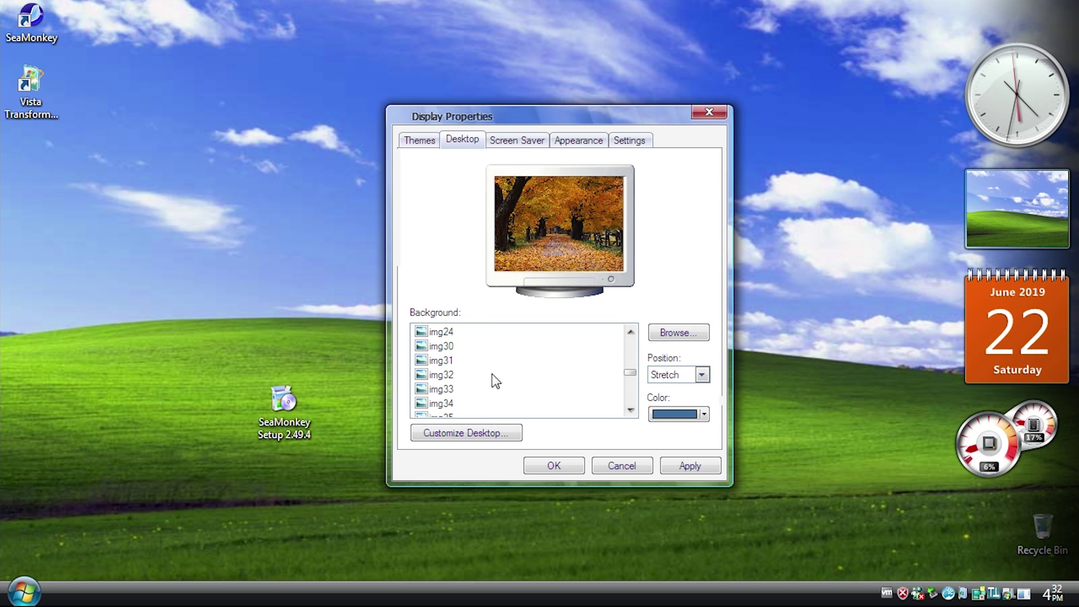
# Set img36 as the desktop background and move the SeaMonkey Setup 2.49.4 icon beneath the Vista Transformation Pack shortcut.
pyautogui.click(445, 347)
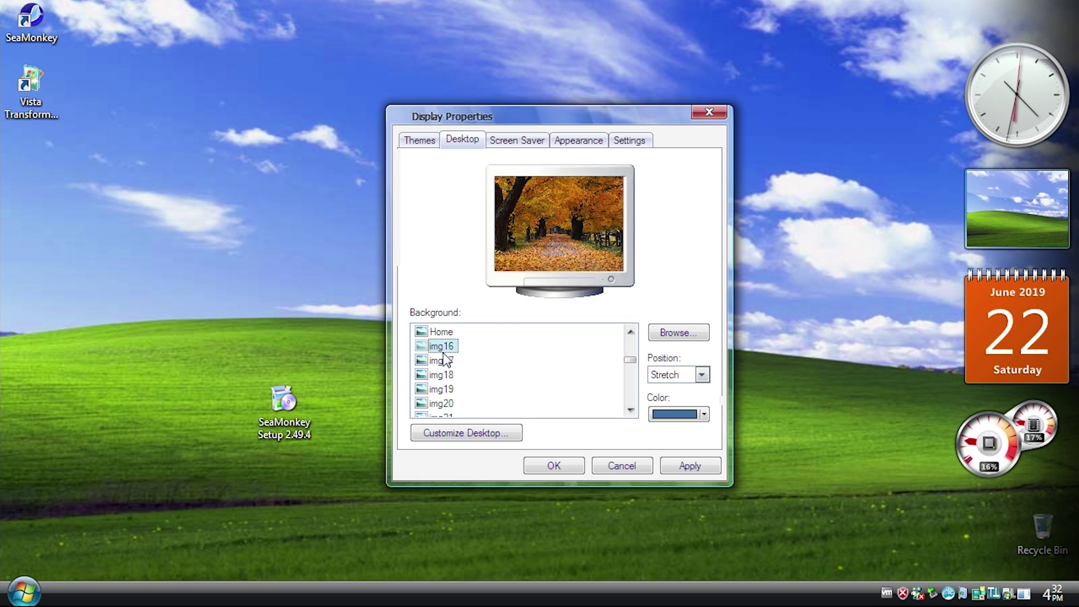
pyautogui.scroll(-3, 454, 380)
pyautogui.scroll(-4, 454, 379)
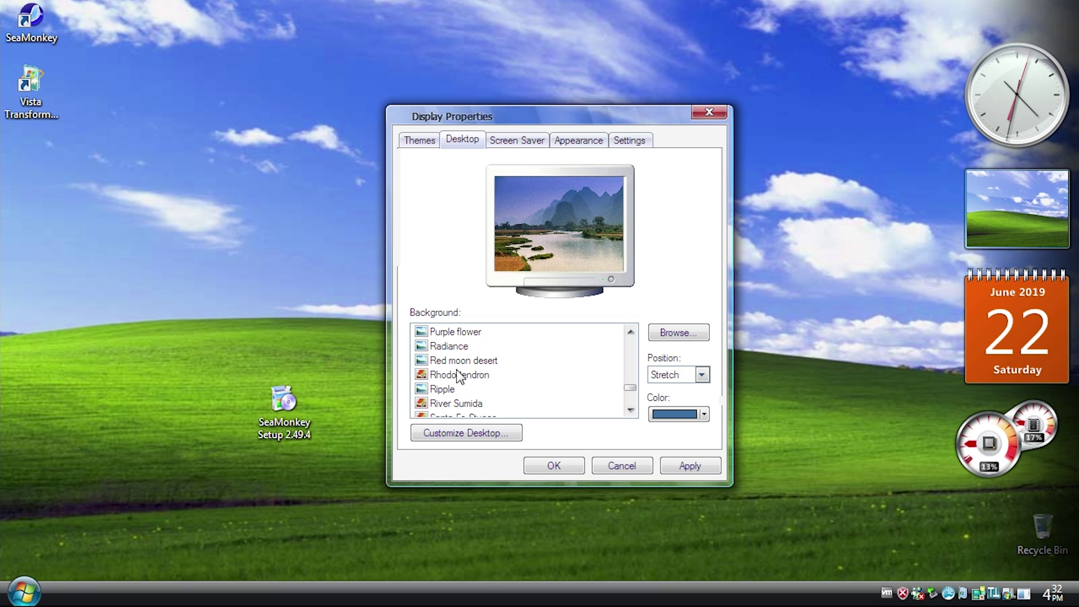
pyautogui.scroll(2, 456, 366)
pyautogui.click(441, 346)
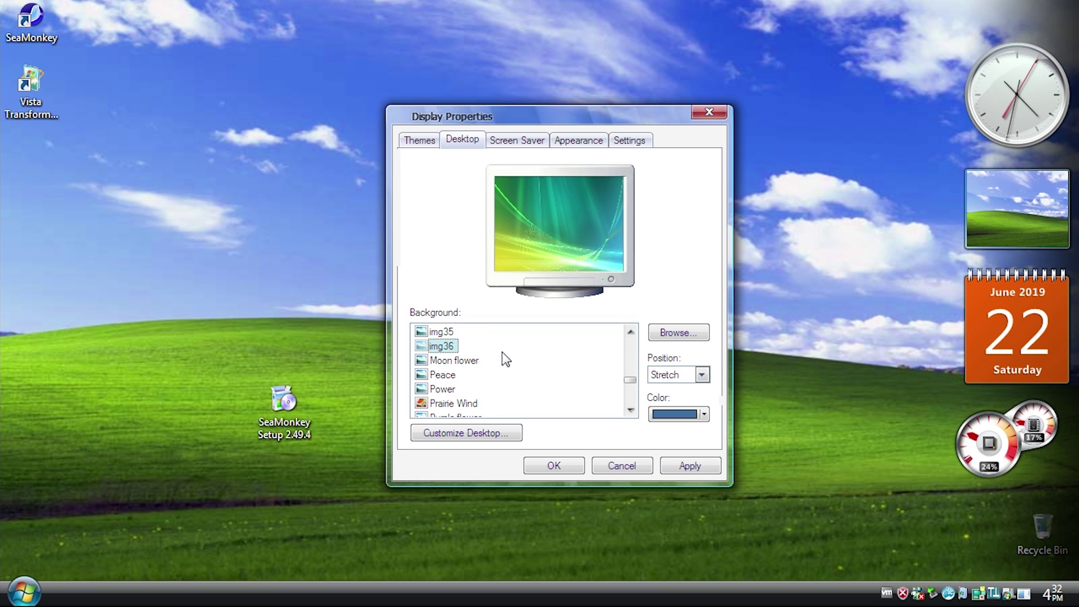
pyautogui.click(696, 465)
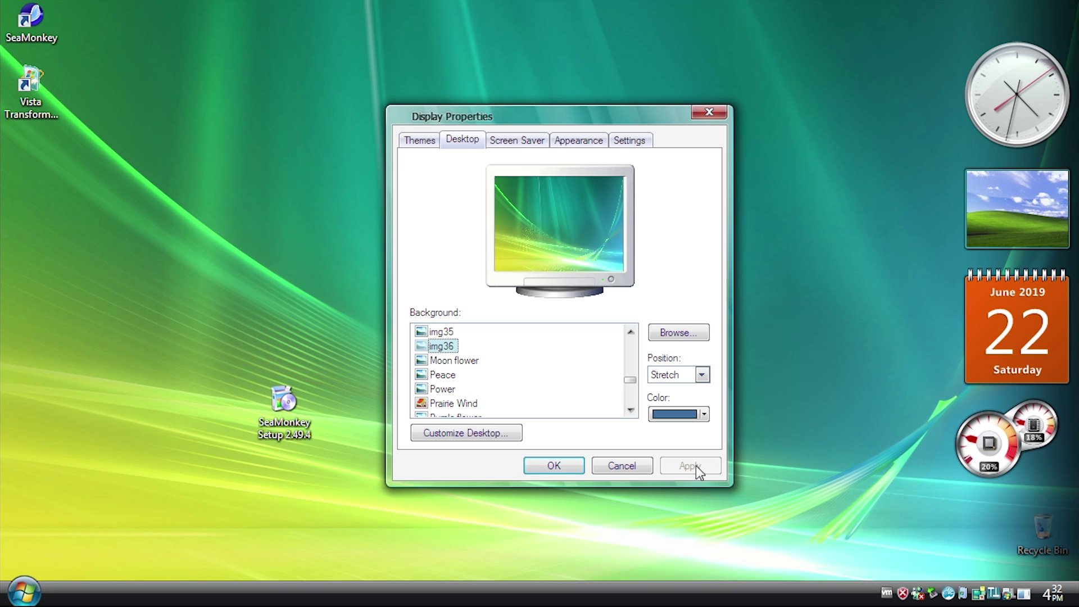
pyautogui.click(569, 472)
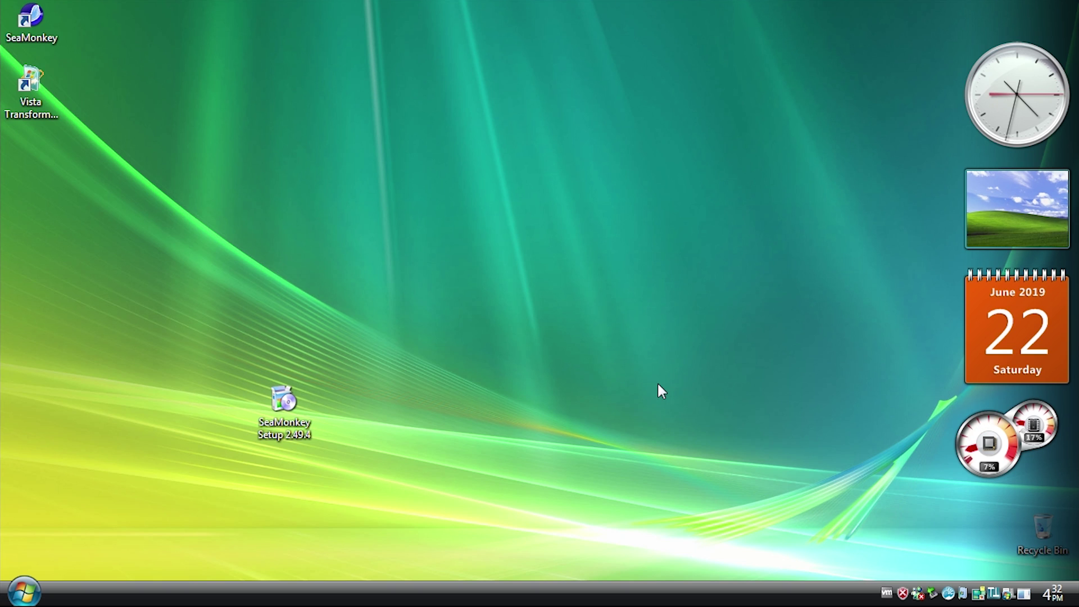
pyautogui.moveTo(284, 401); pyautogui.dragTo(26, 183)
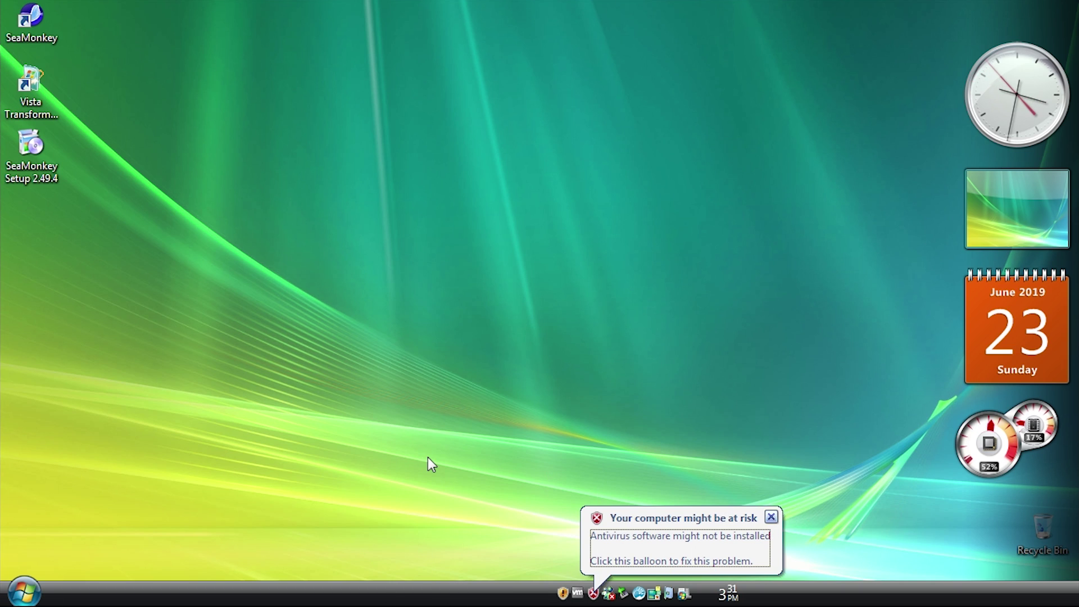
# Run cmd to open a command prompt and enter the command beginning with "tsk".
pyautogui.press('super+r')
pyautogui.write('cmd')
pyautogui.press('Return')
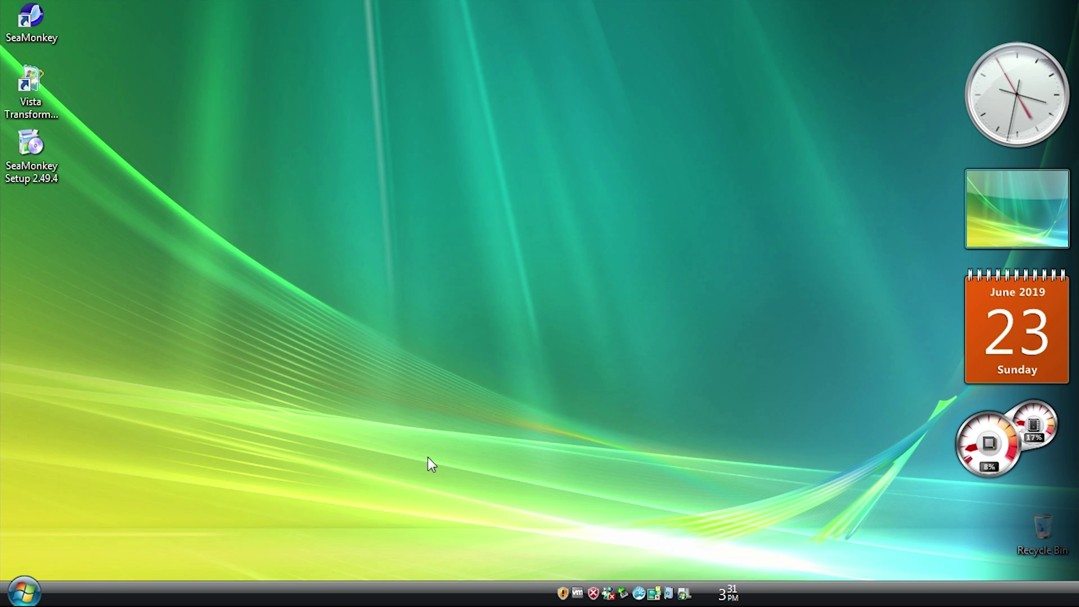
pyautogui.write('t')
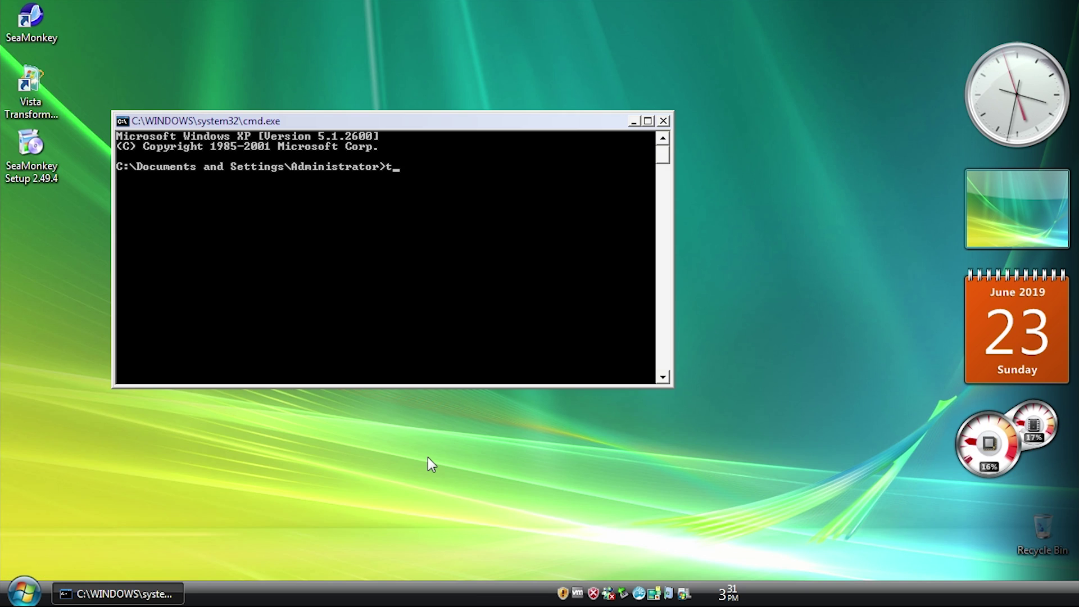
pyautogui.write('sk')
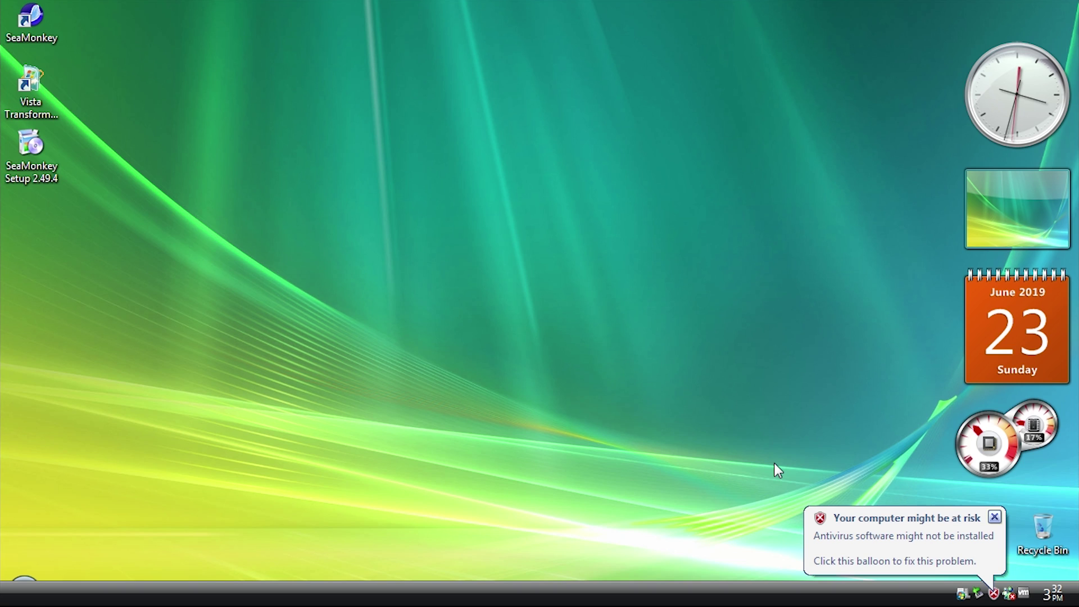
# Dismiss the antivirus notification and shift the clock gadget slightly inward from the screen edge.
pyautogui.click(994, 517)
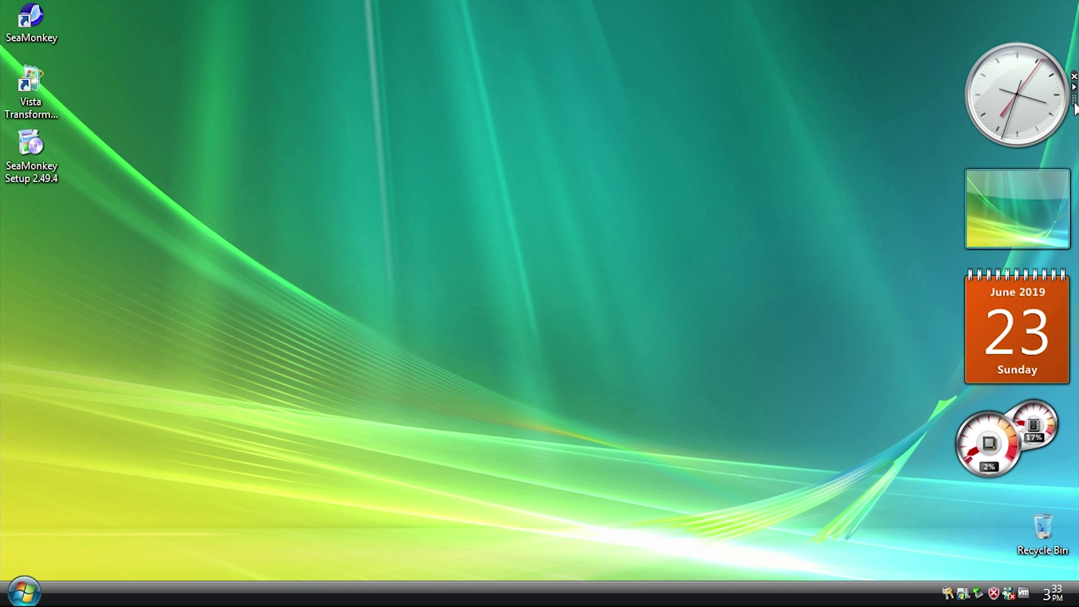
pyautogui.moveTo(1075, 107); pyautogui.dragTo(1052, 107)
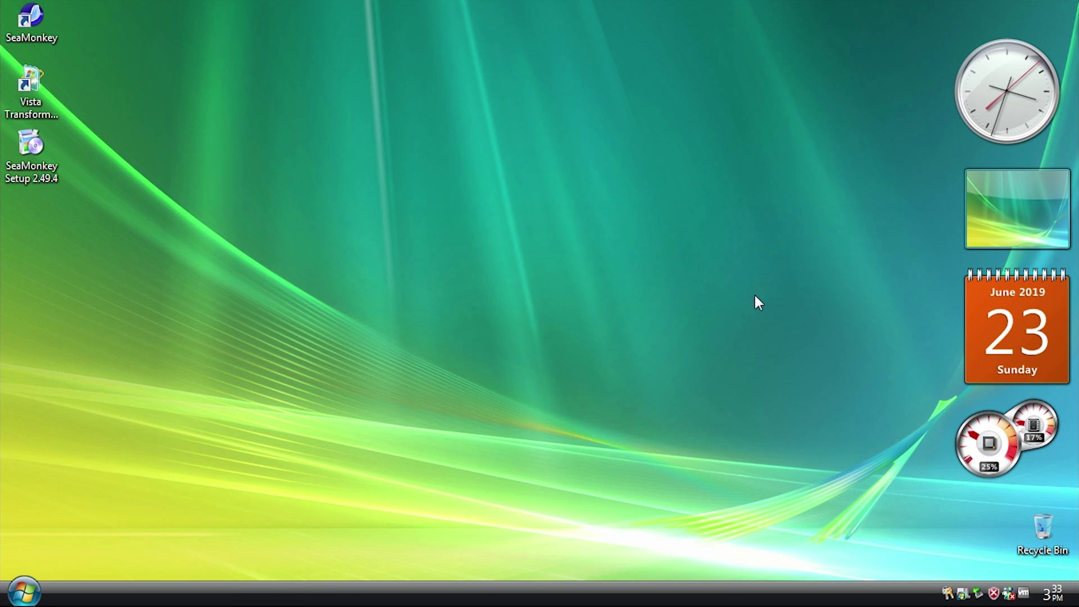
# View the Vista-style Start menu and the WinFlip 3D window switcher.
pyautogui.press('super')
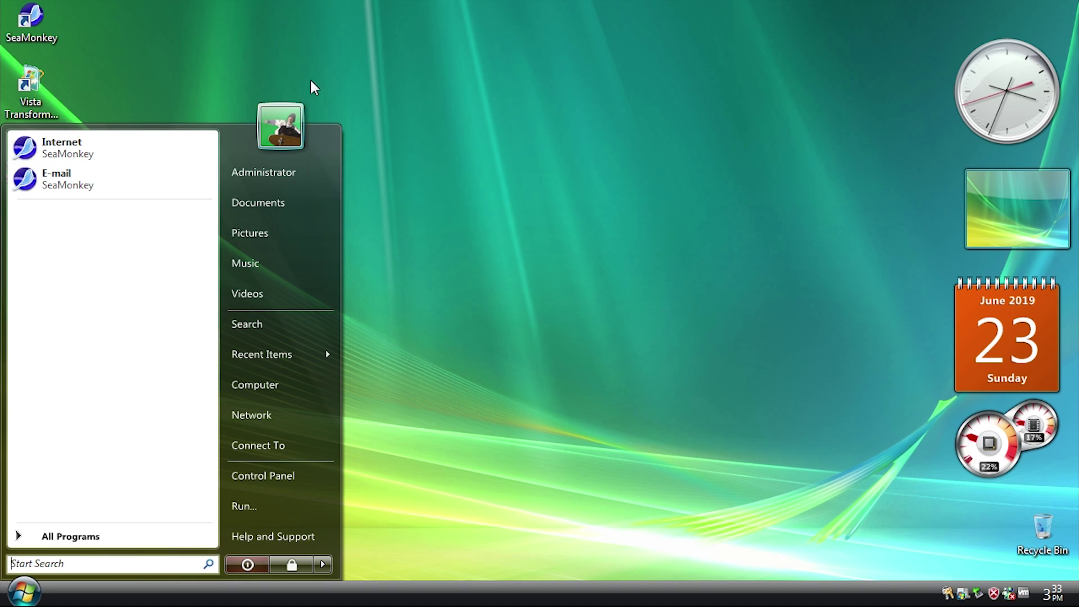
pyautogui.press('super+Tab')
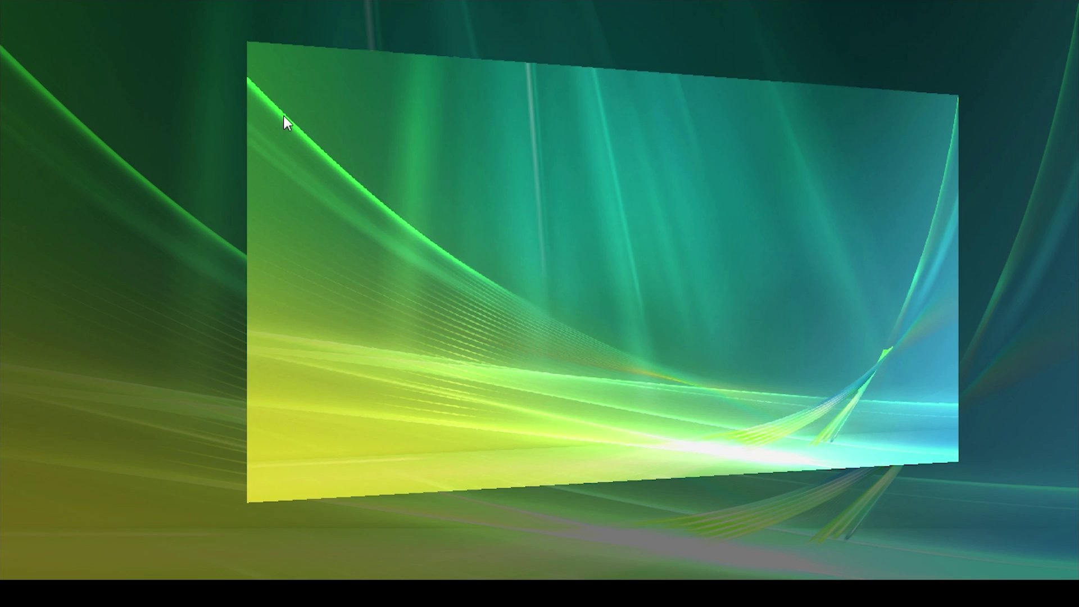
# Reload the shell through the Start menu's shutdown options.
pyautogui.press('super')
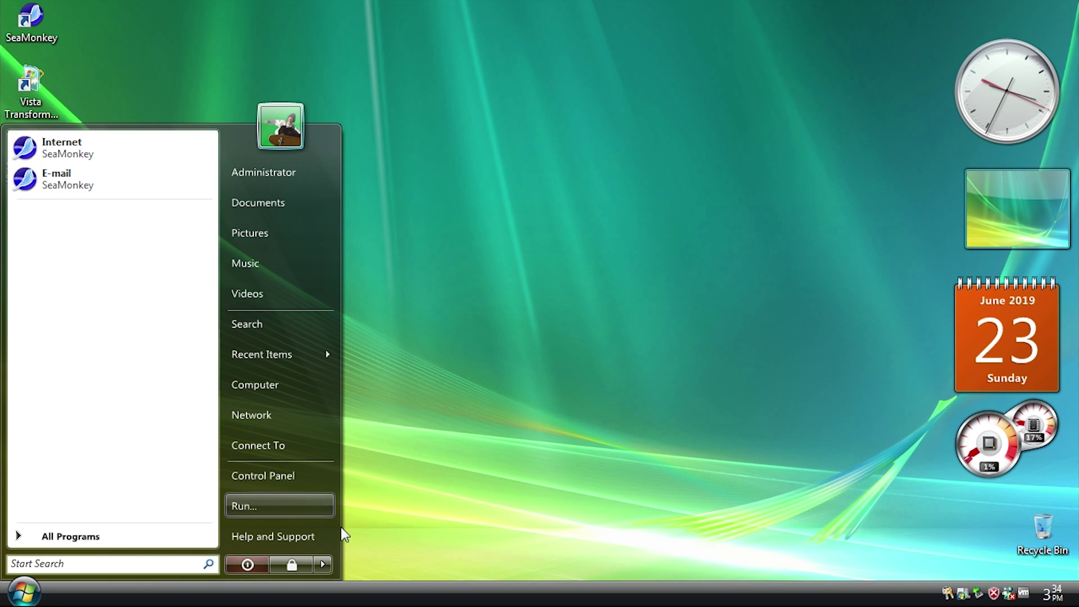
pyautogui.click(330, 564)
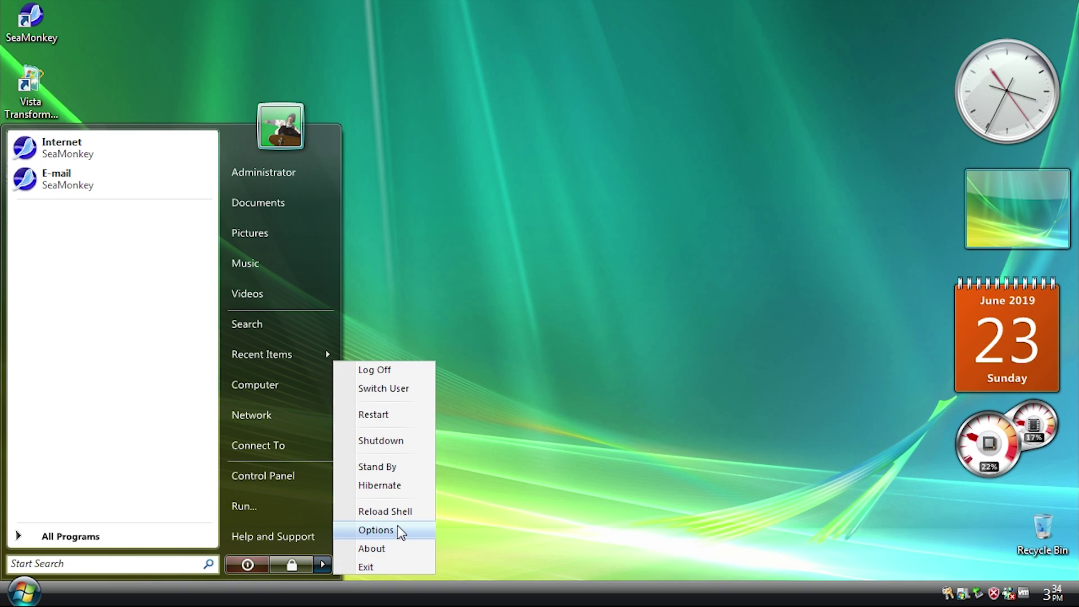
pyautogui.click(370, 512)
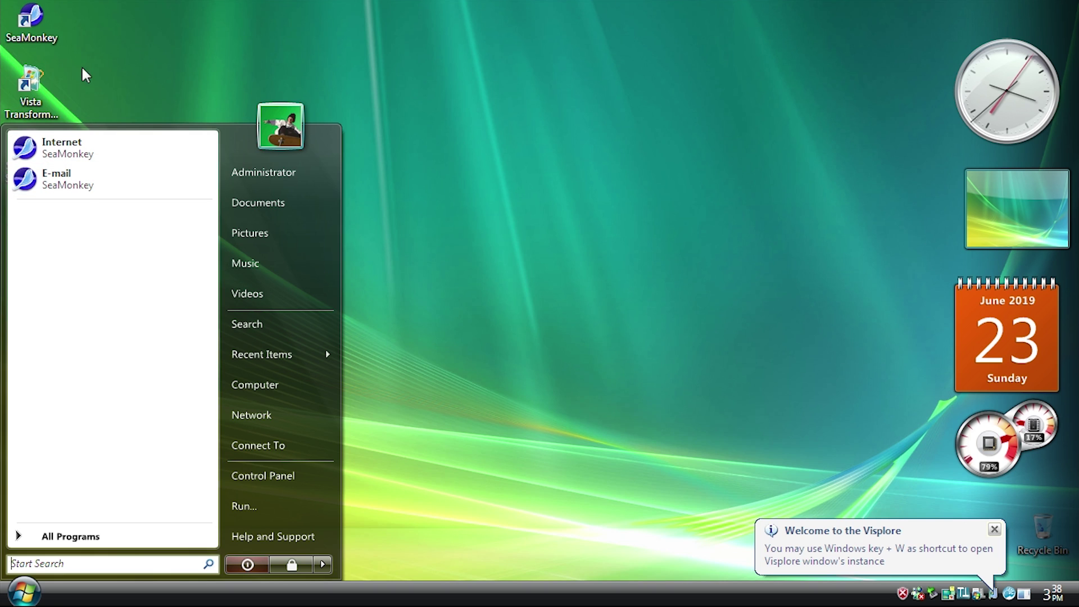
# Launch the SeaMonkey browser from its desktop shortcut.
pyautogui.doubleClick(31, 20)
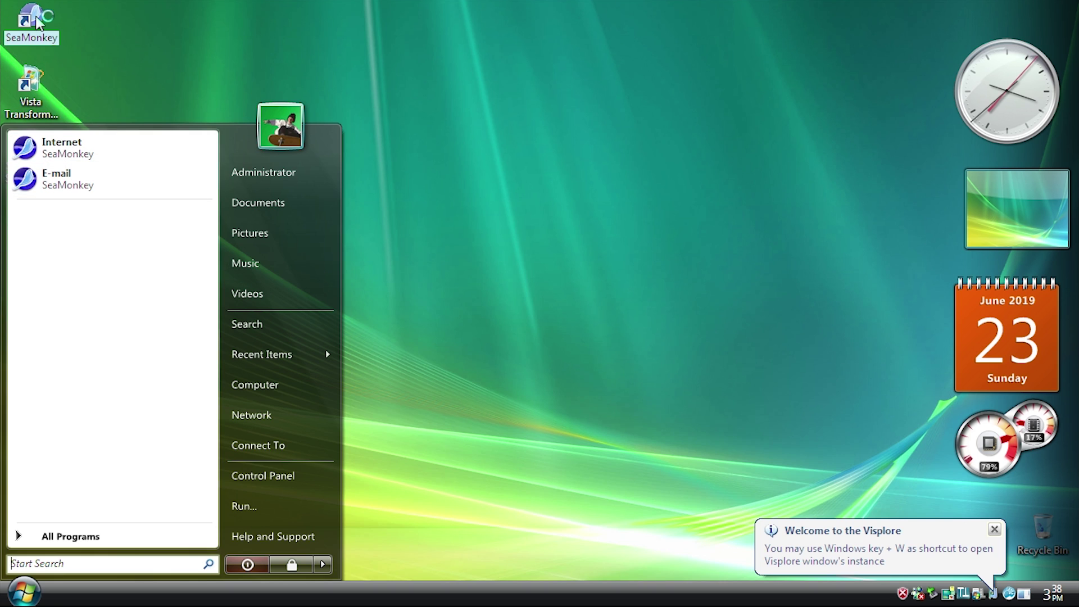
pyautogui.click(609, 362)
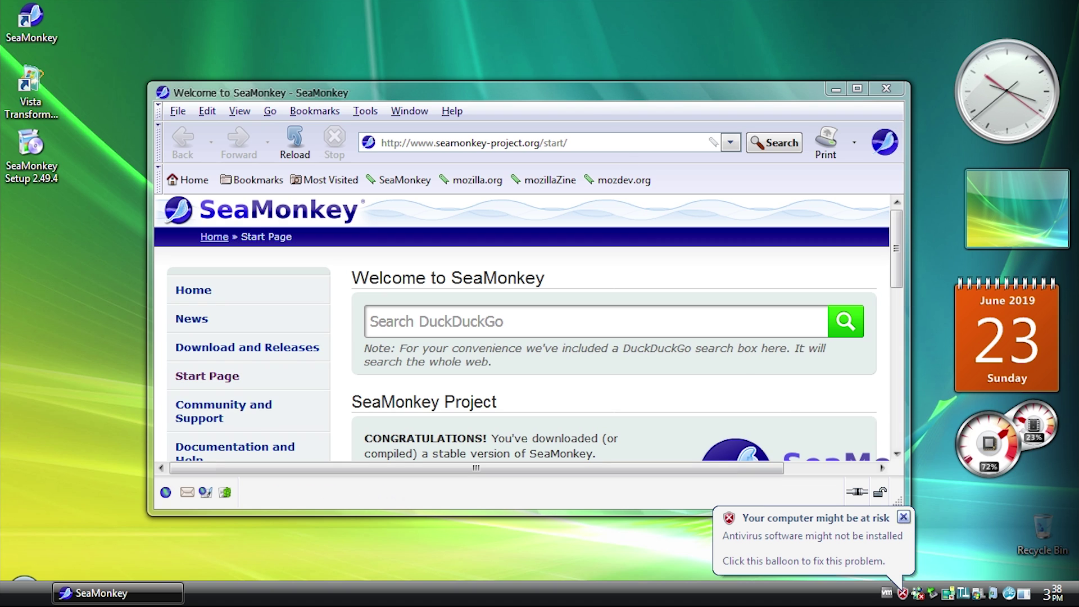
# Try out the SeaMonkey window by shifting it slightly, maximizing and restoring it, minimizing it and bringing it back.
pyautogui.moveTo(576, 91)
pyautogui.mouseDown()
pyautogui.moveTo(483, 82)
pyautogui.moveTo(510, 78)
pyautogui.moveTo(461, 167)
pyautogui.moveTo(48, 163)
pyautogui.moveTo(60, 72)
pyautogui.moveTo(423, 151)
pyautogui.moveTo(559, 95)
pyautogui.mouseUp()
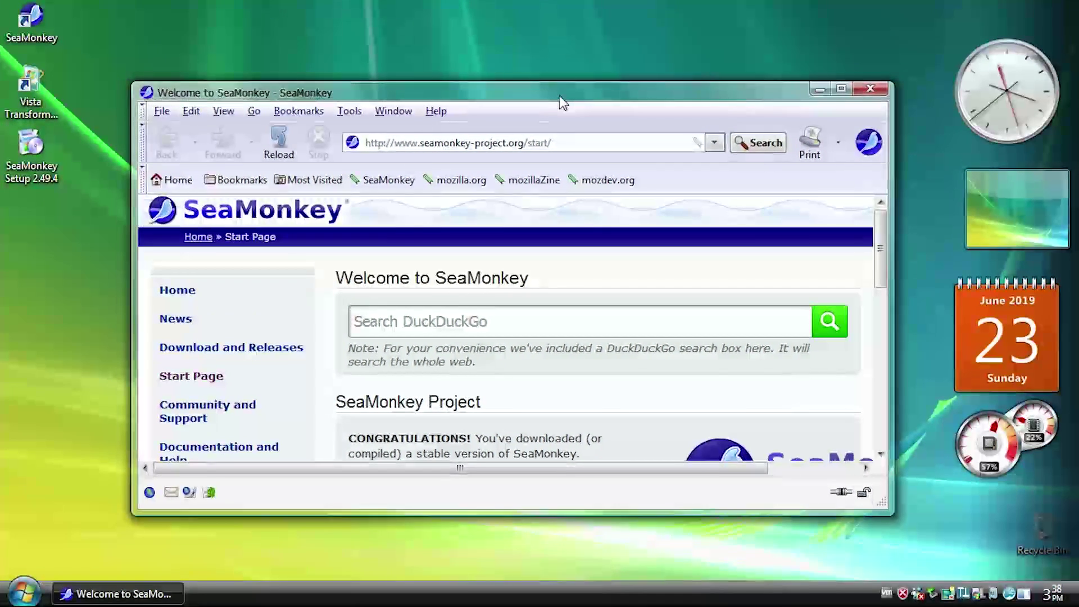
pyautogui.click(846, 86)
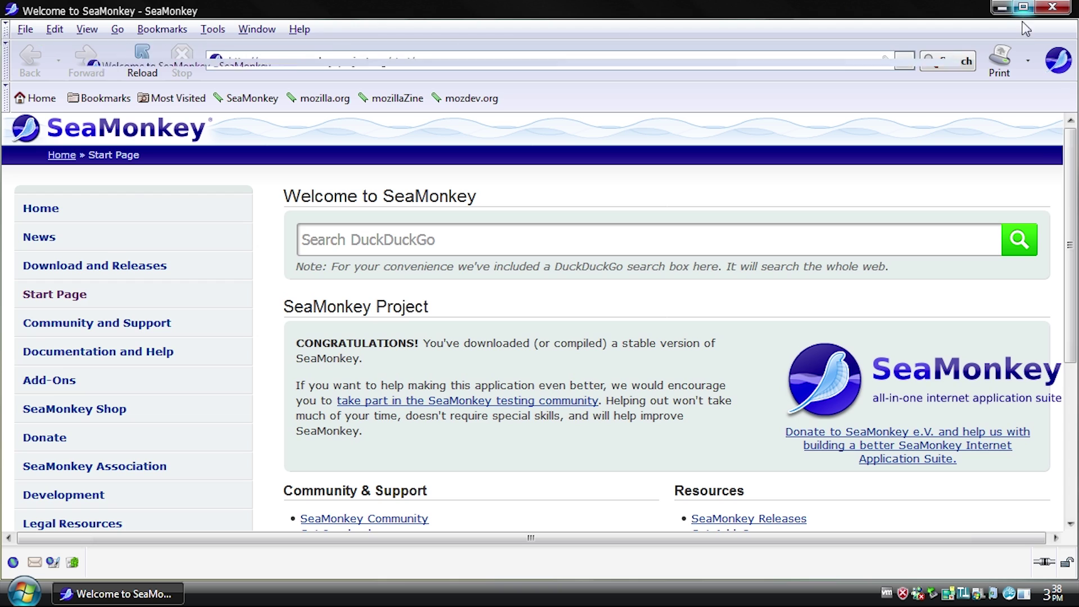
pyautogui.click(1022, 7)
pyautogui.click(819, 89)
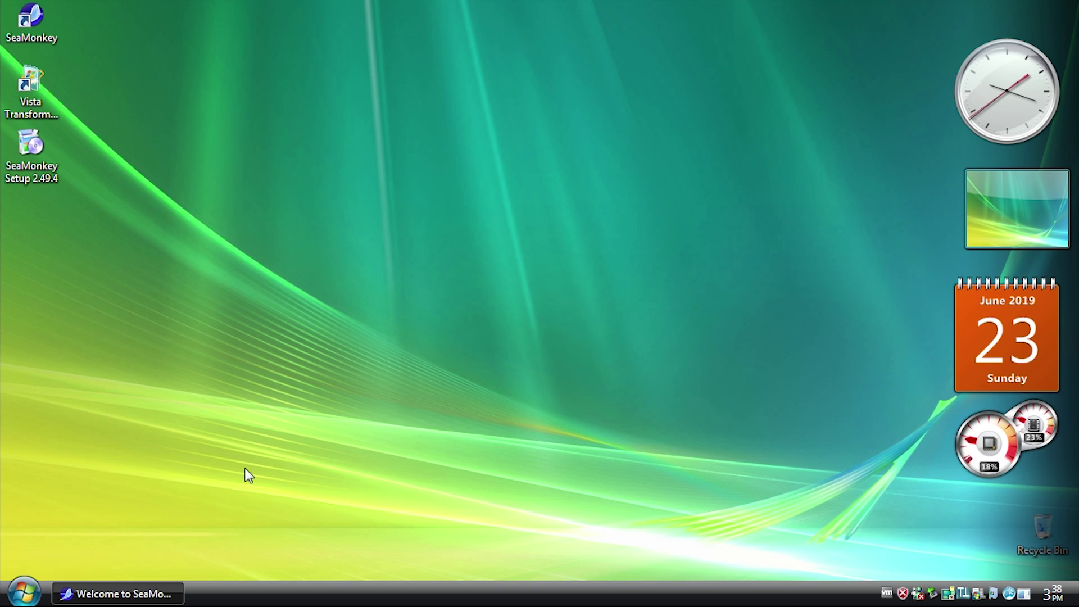
pyautogui.click(140, 604)
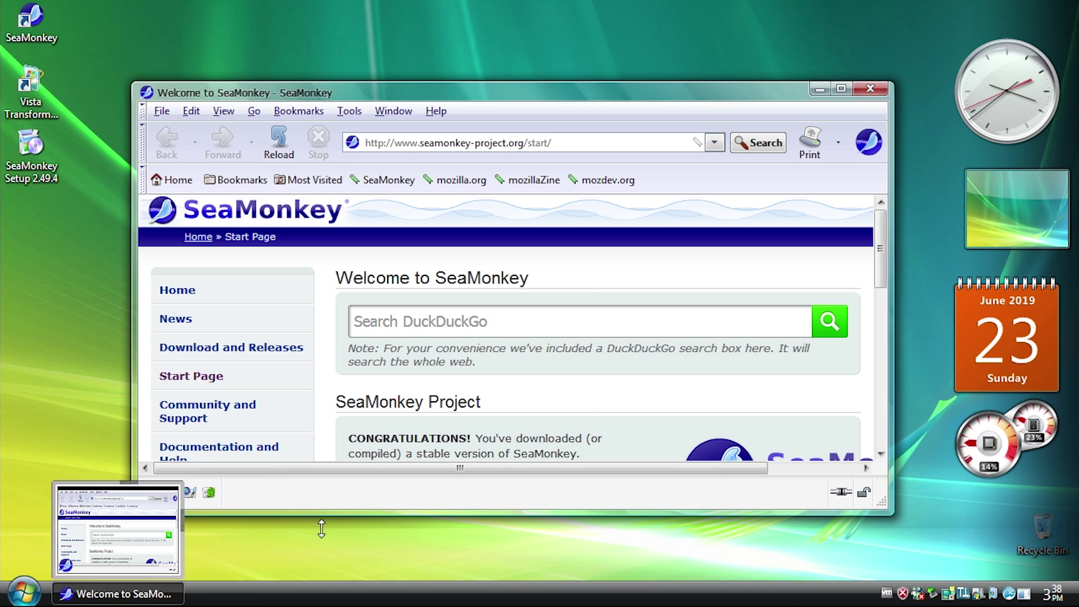
# Maximize the SeaMonkey window and view it in the taskbar thumbnail preview and the 3D window switcher.
pyautogui.click(841, 89)
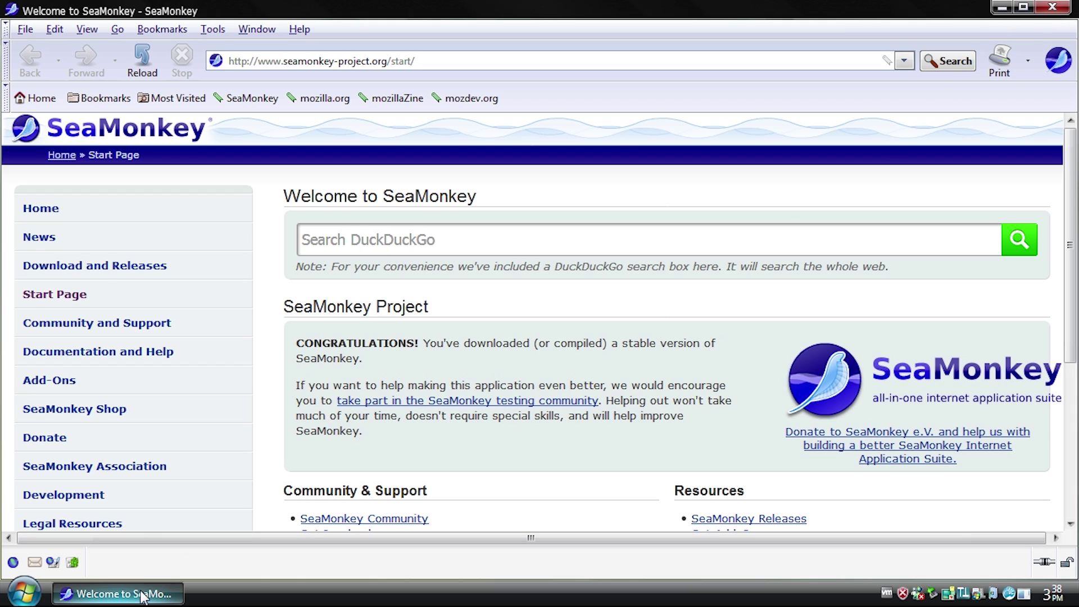
pyautogui.moveTo(142, 596)
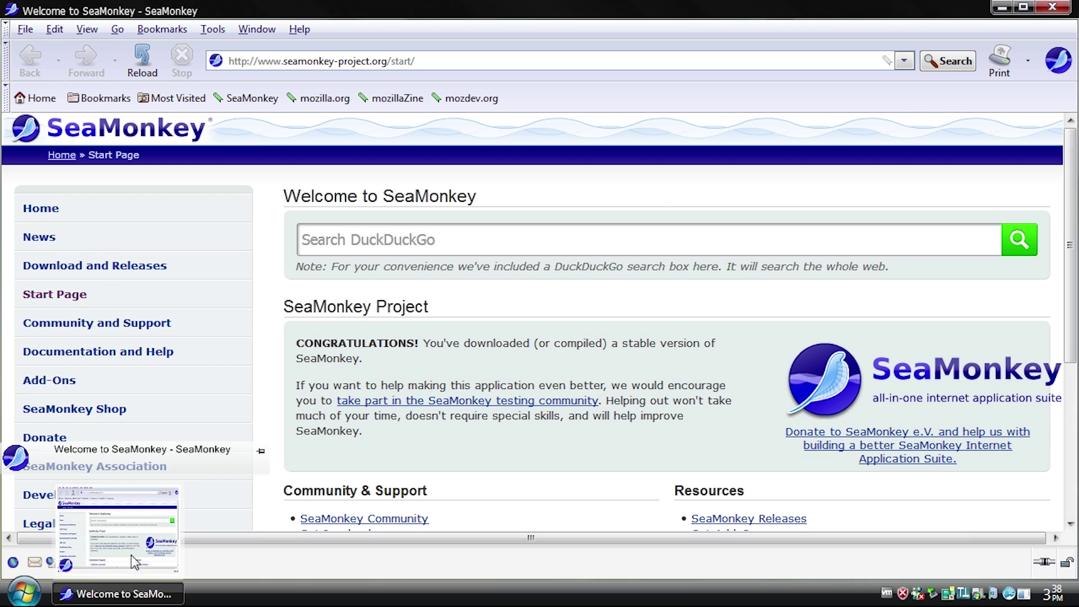
pyautogui.press('super+Tab')
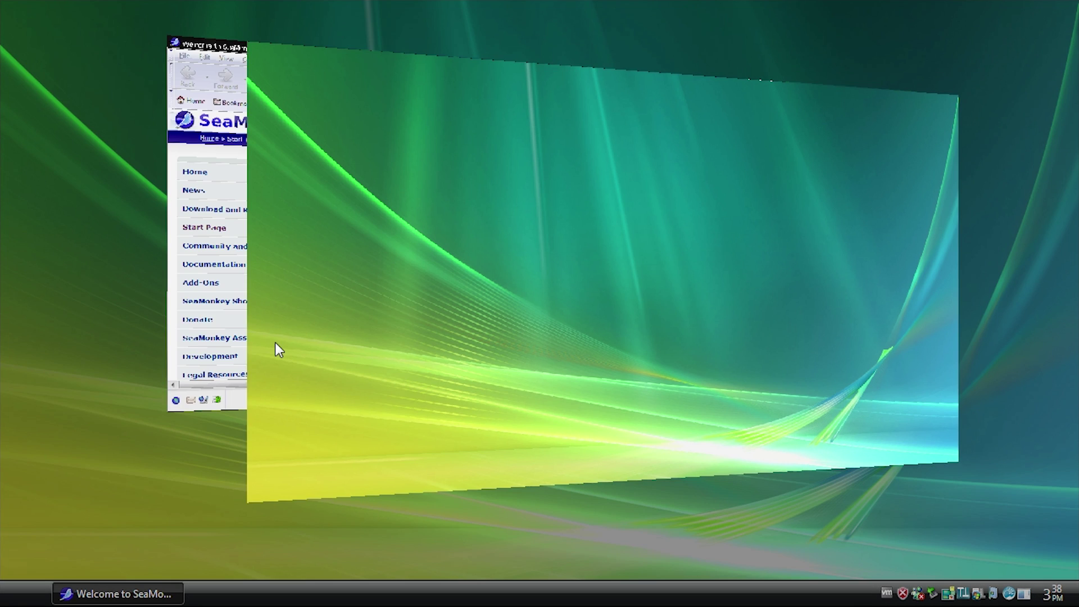
pyautogui.click(228, 308)
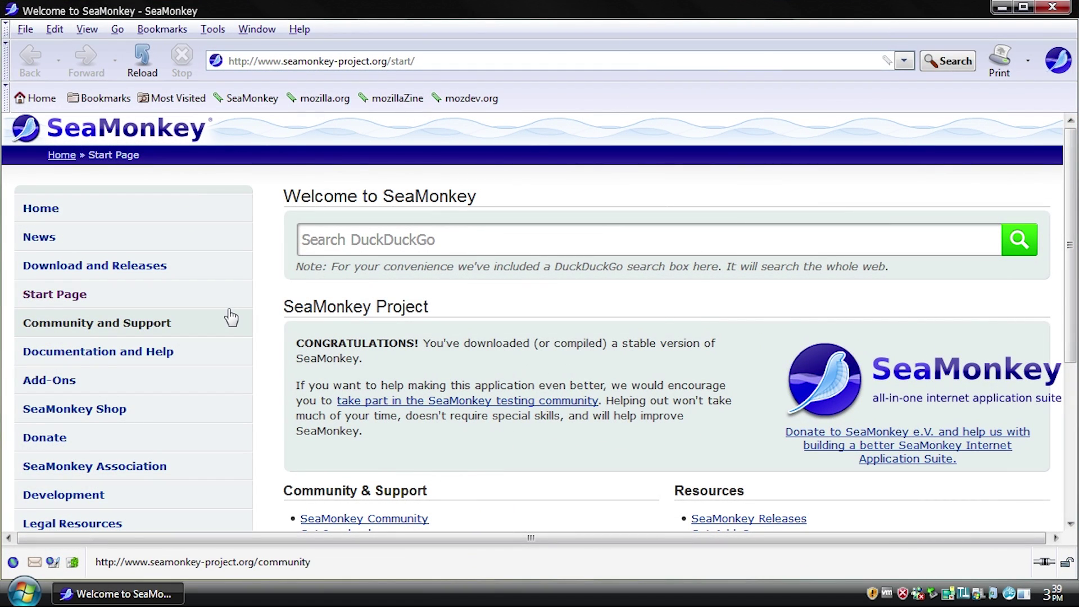
# Restore the SeaMonkey window to its smaller size, close it, and dismiss the Windows update notification.
pyautogui.click(1024, 7)
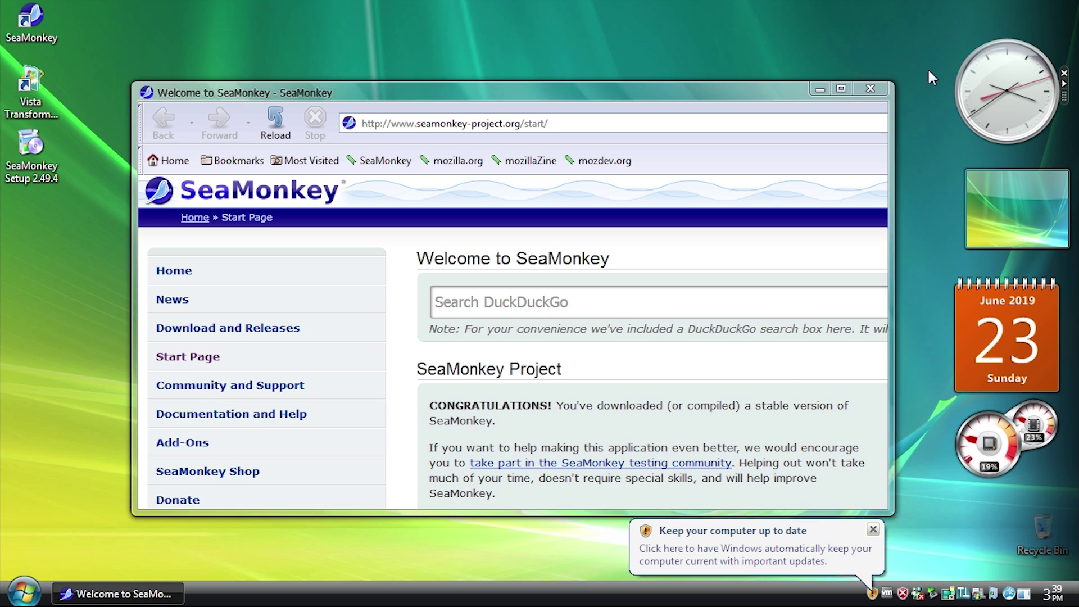
pyautogui.click(885, 87)
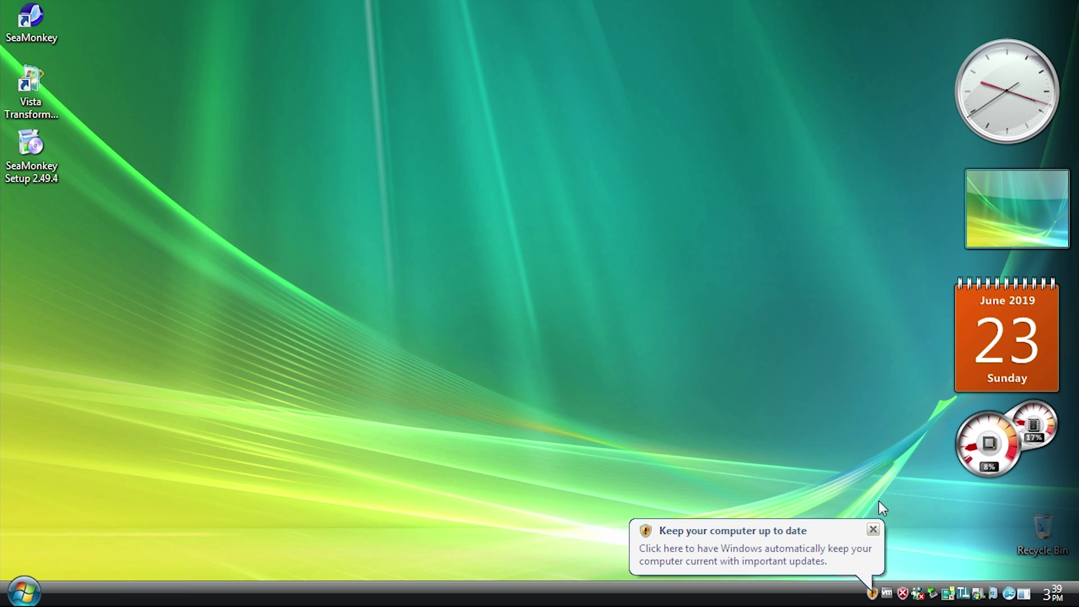
pyautogui.click(872, 529)
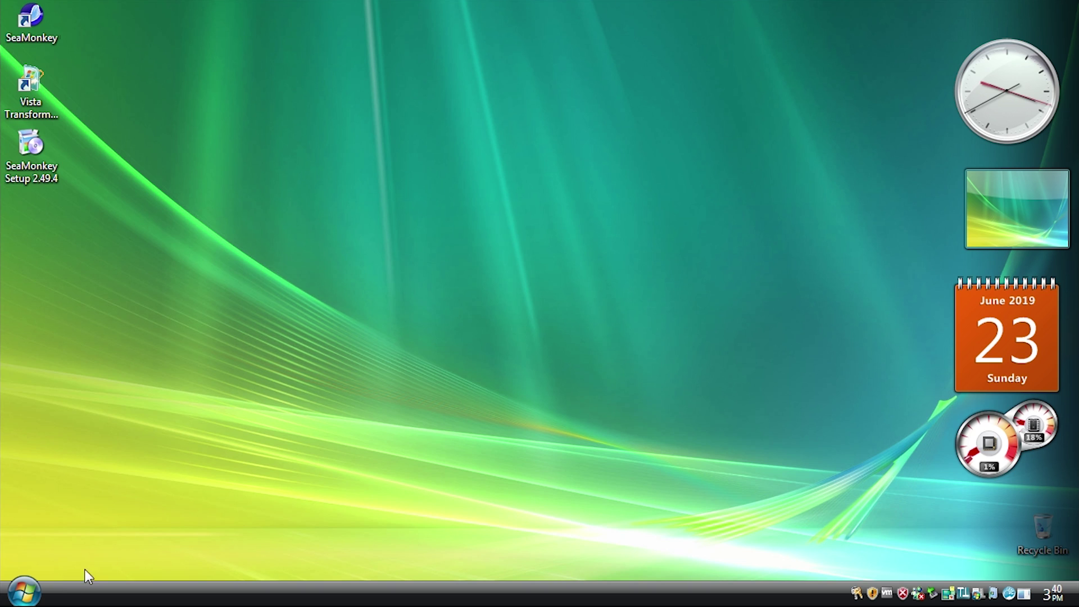
# Open the Documents folder from the Start menu to view its Vista-style window, and close it.
pyautogui.click(22, 592)
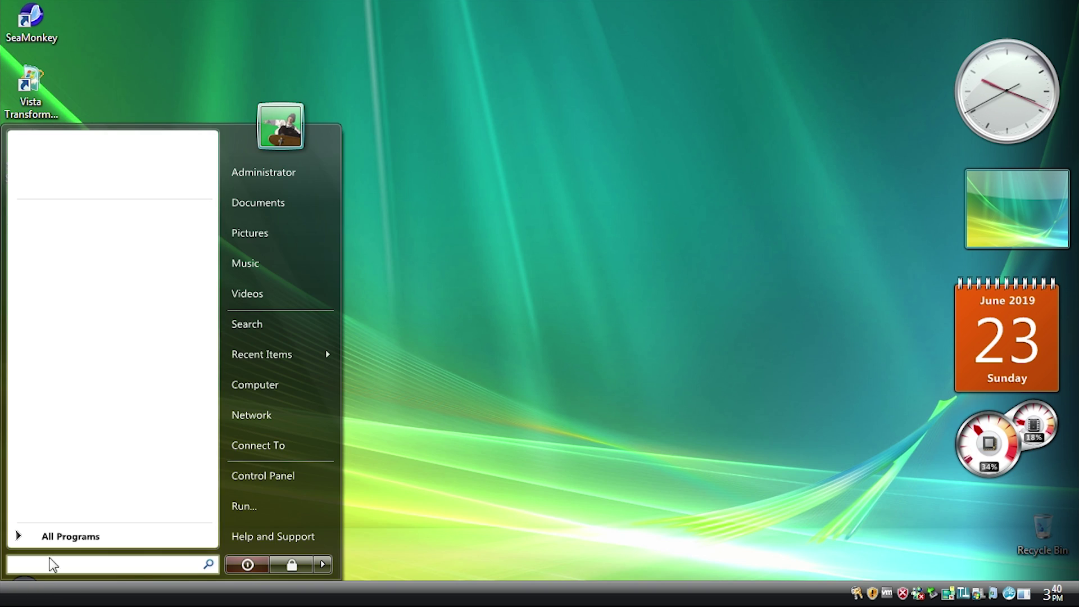
pyautogui.click(278, 202)
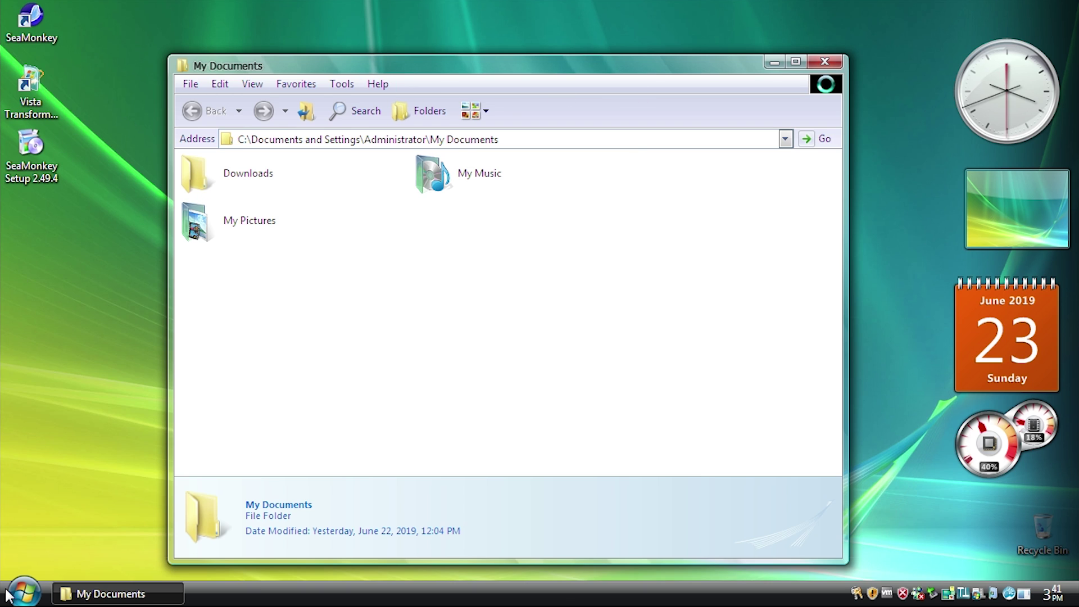
pyautogui.click(22, 593)
pyautogui.press('Escape')
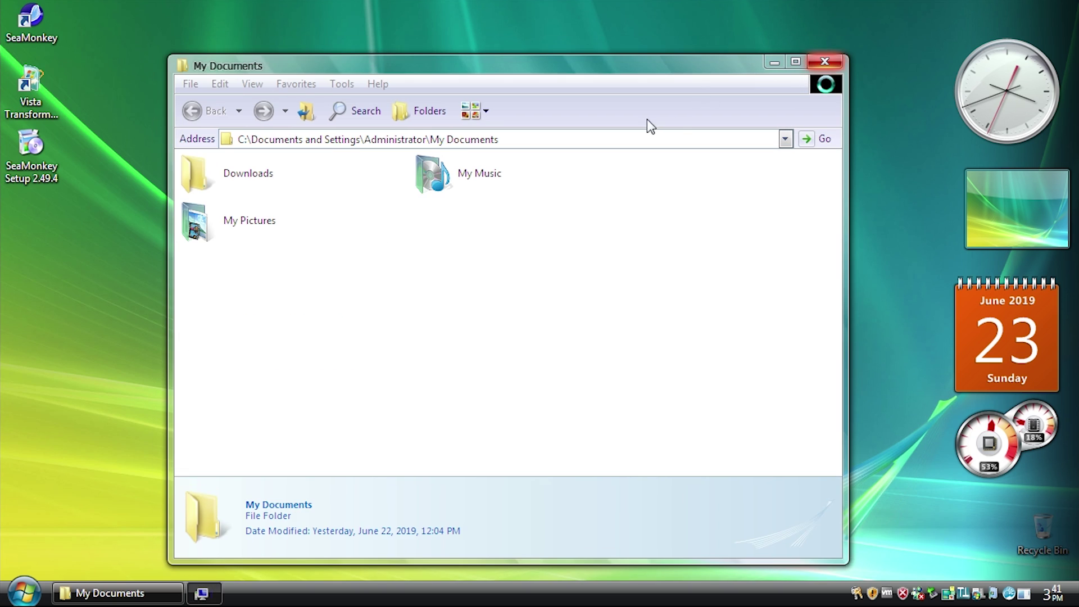
pyautogui.click(825, 60)
# Open Computer from the Start menu and view its window in the 3D window switcher.
pyautogui.click(22, 593)
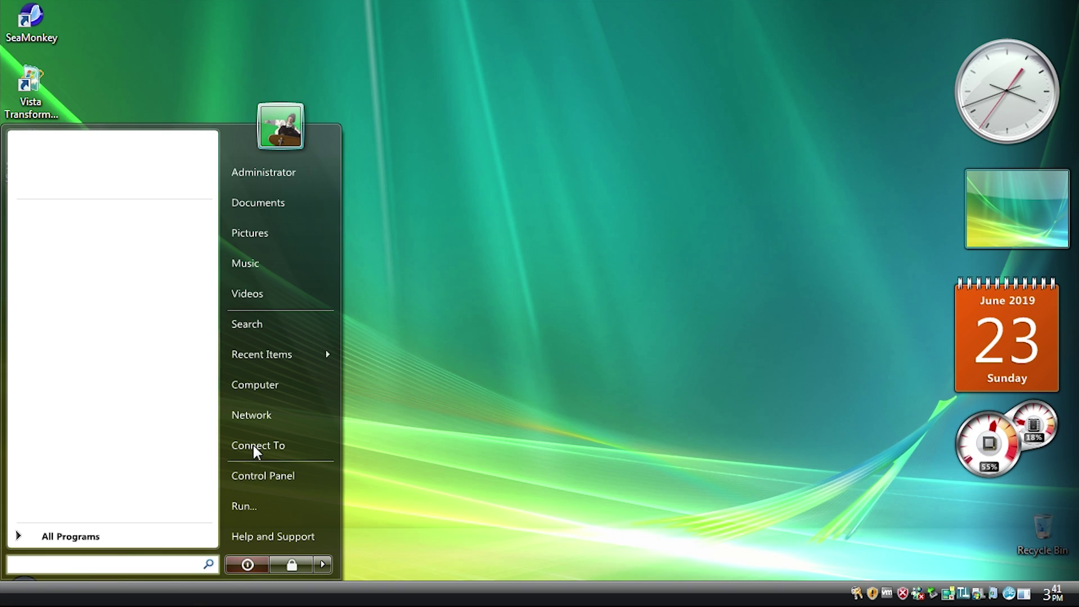
pyautogui.click(268, 385)
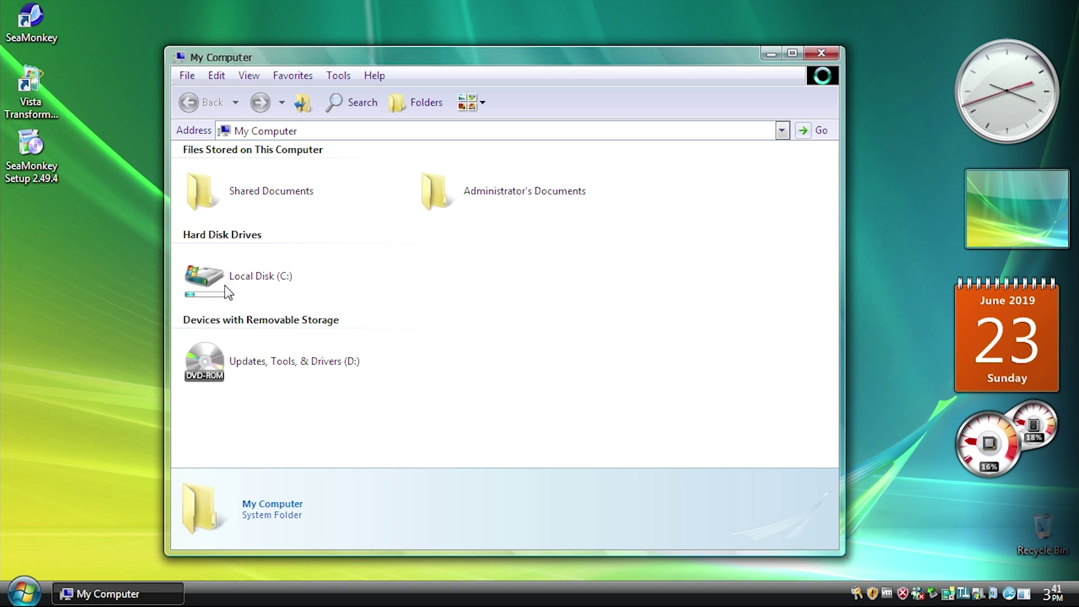
pyautogui.press('super+Tab')
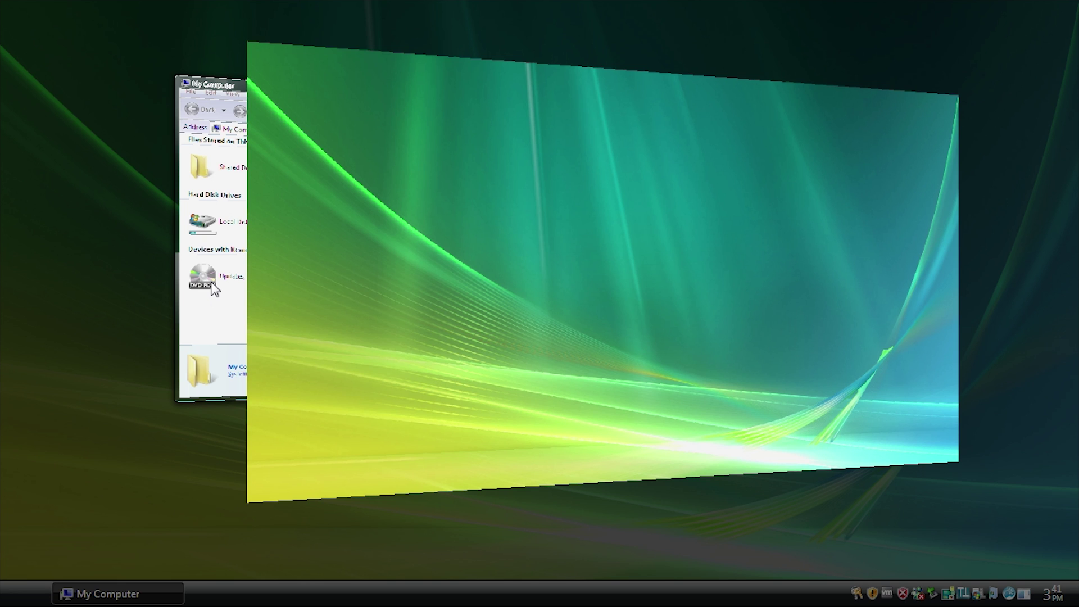
pyautogui.click(214, 287)
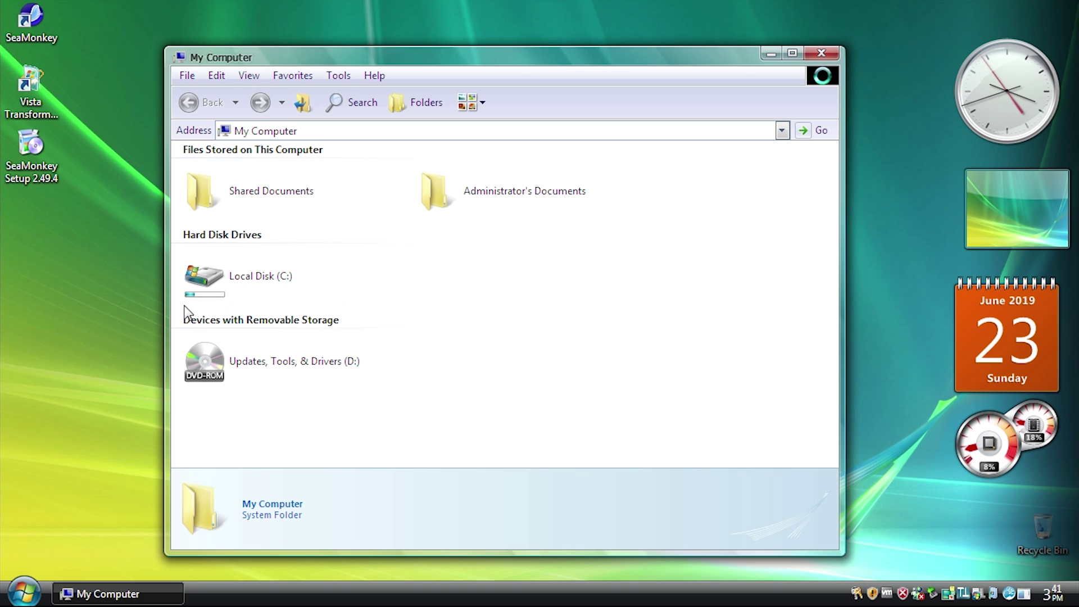
# Check the disk space details of Local Disk (C:) and browse into its WINDOWS folder.
pyautogui.moveTo(221, 280)
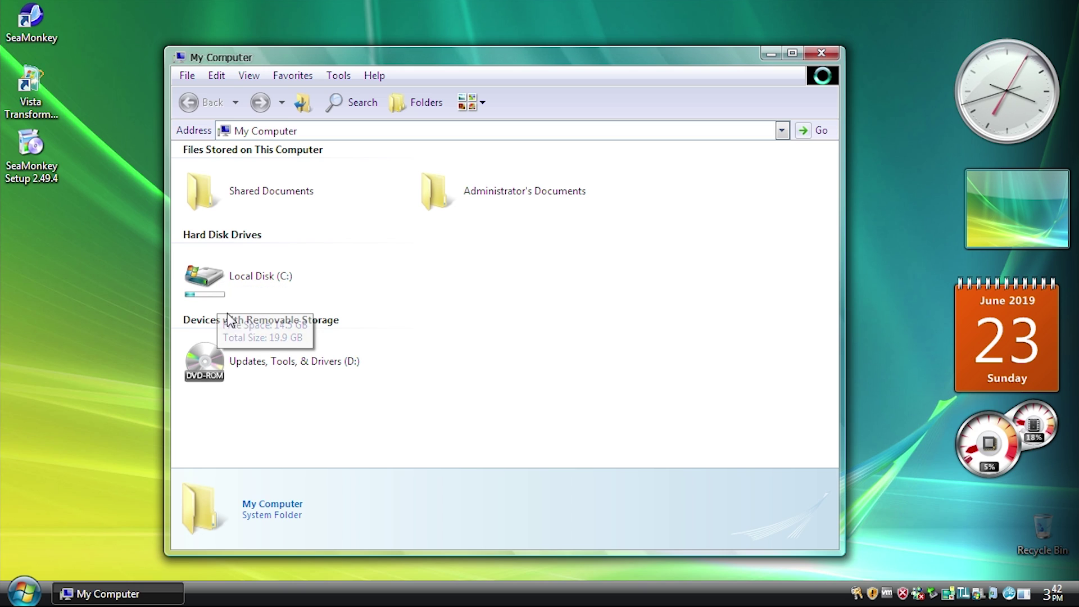
pyautogui.doubleClick(213, 279)
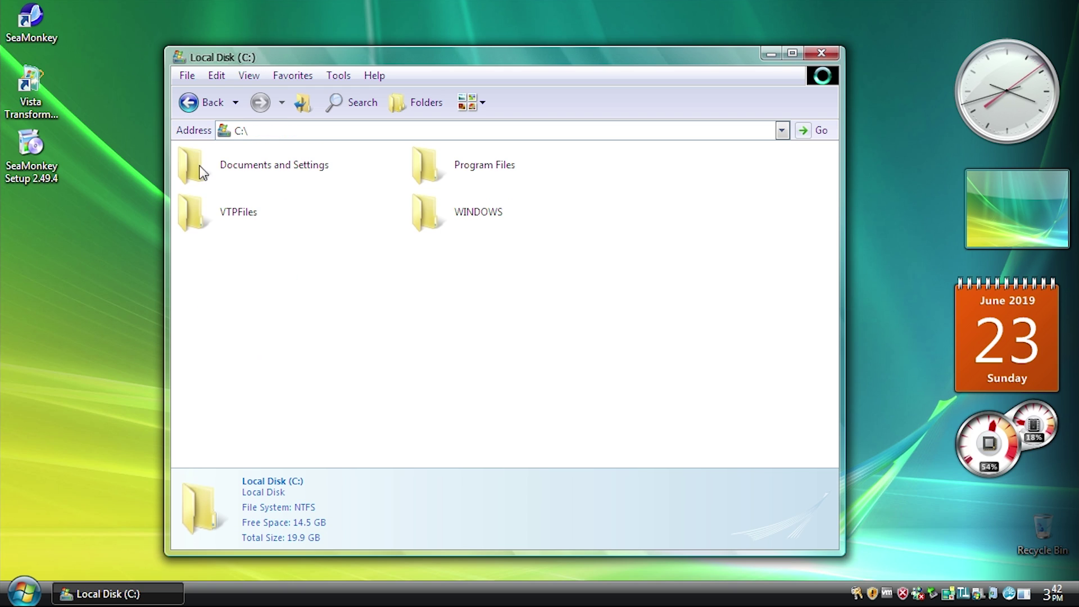
pyautogui.doubleClick(427, 207)
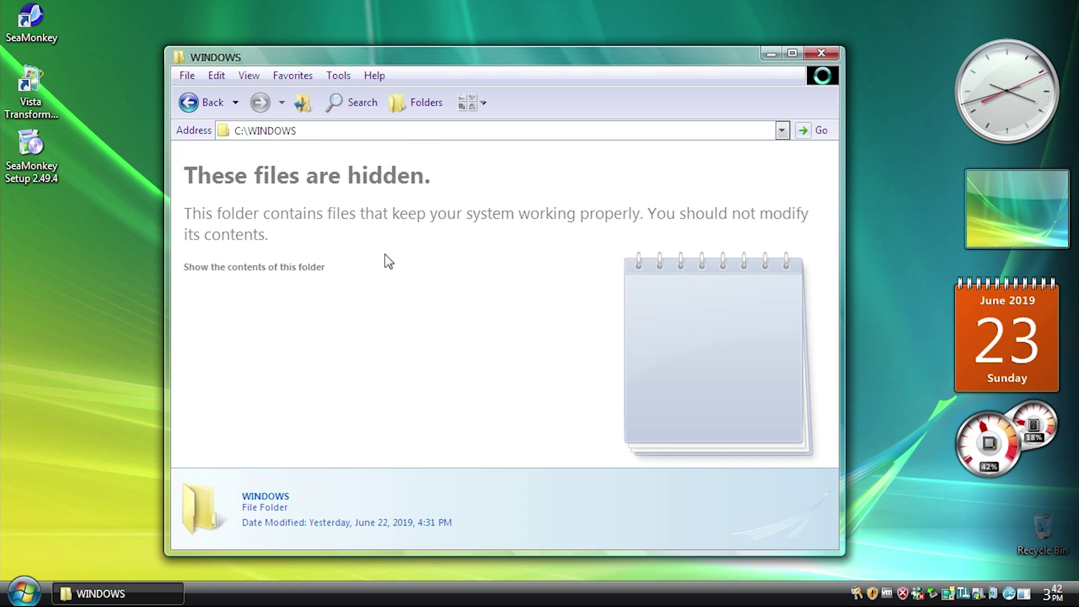
pyautogui.press('super+Tab')
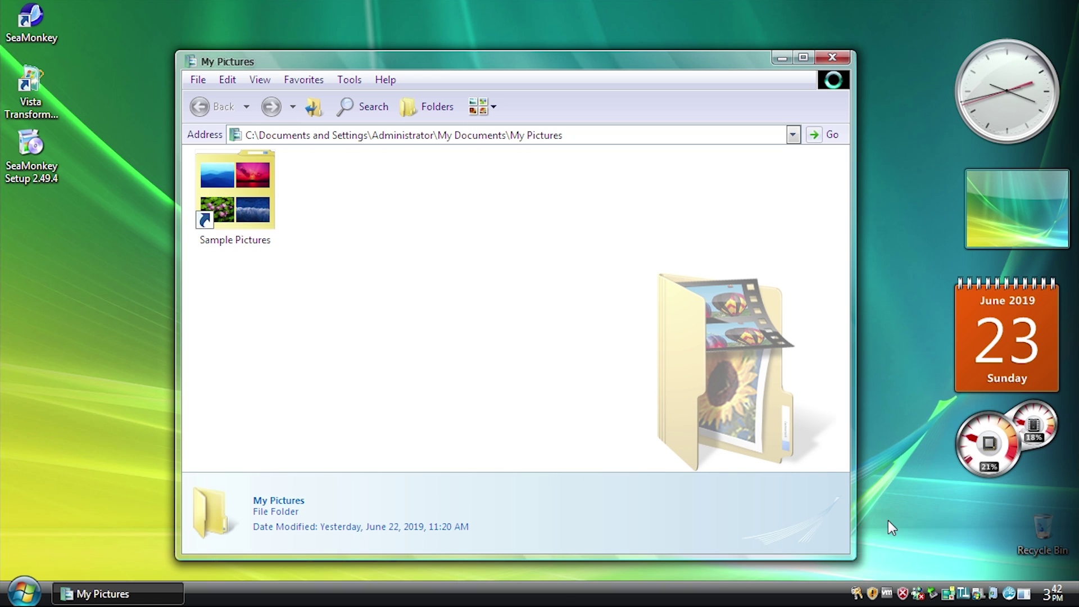
# Open the alternative Vista-style file explorer from its notification-area program, close the My Pictures window, and move the explorer toward the screen's center.
pyautogui.rightClick(992, 596)
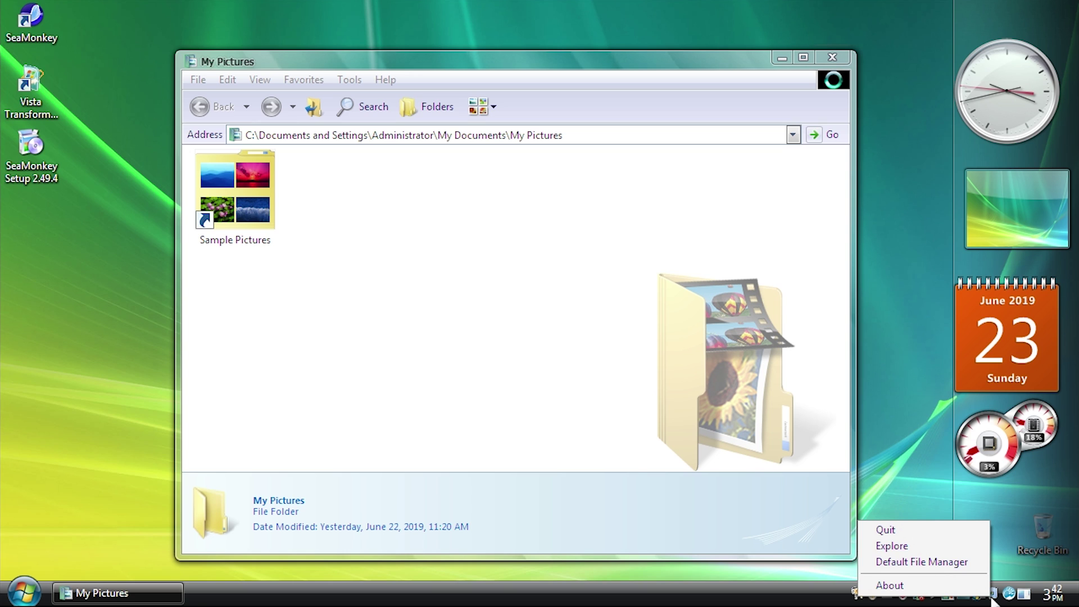
pyautogui.click(930, 552)
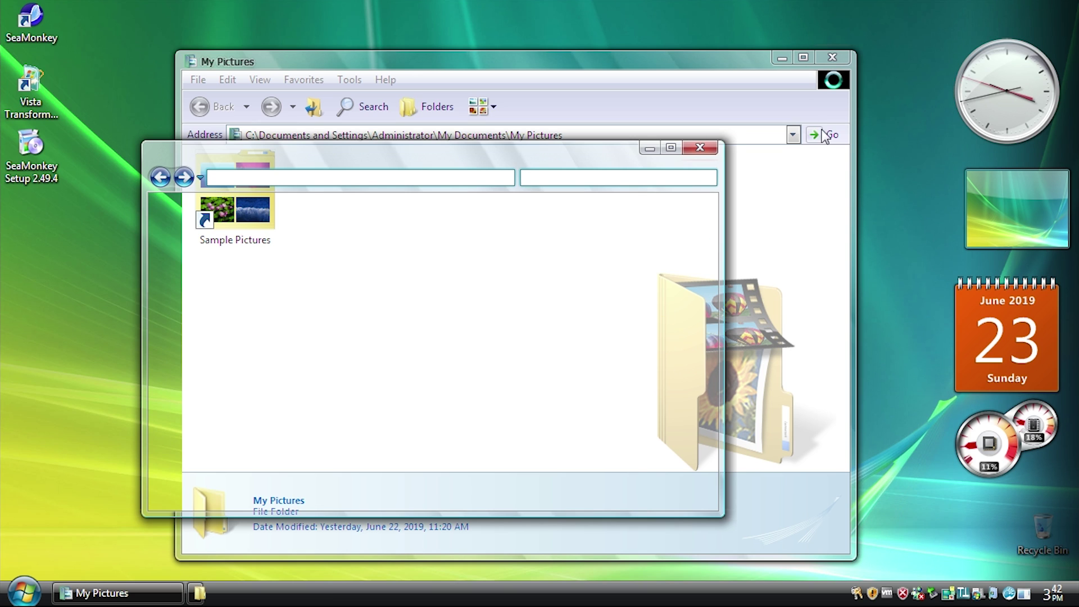
pyautogui.click(829, 55)
pyautogui.moveTo(510, 157); pyautogui.dragTo(604, 149)
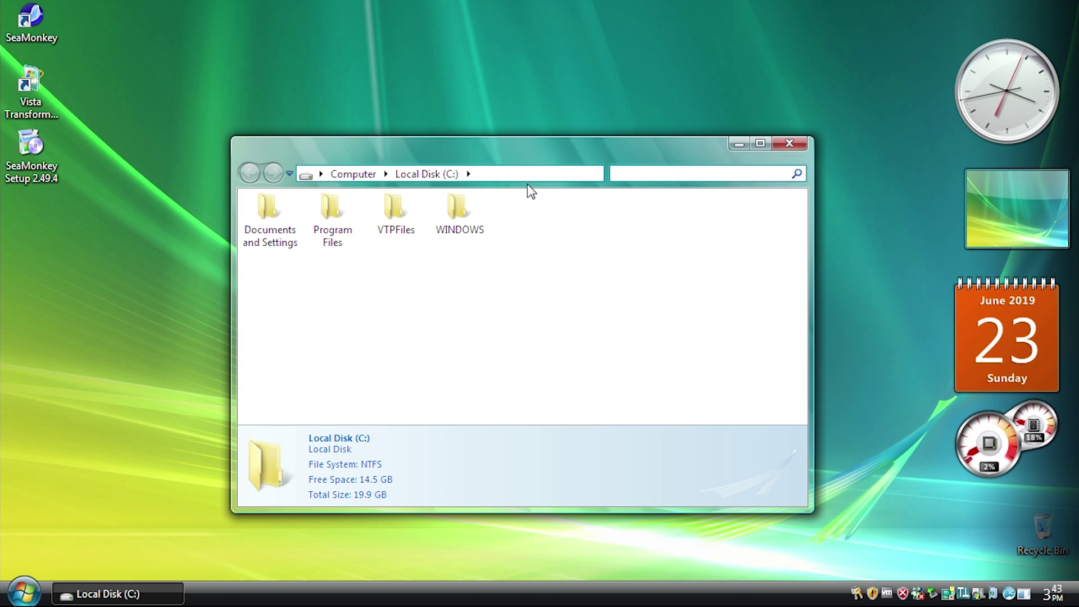
# Browse the contents of the WINDOWS folder in the Vista-style explorer and return to Local Disk (C:).
pyautogui.doubleClick(457, 208)
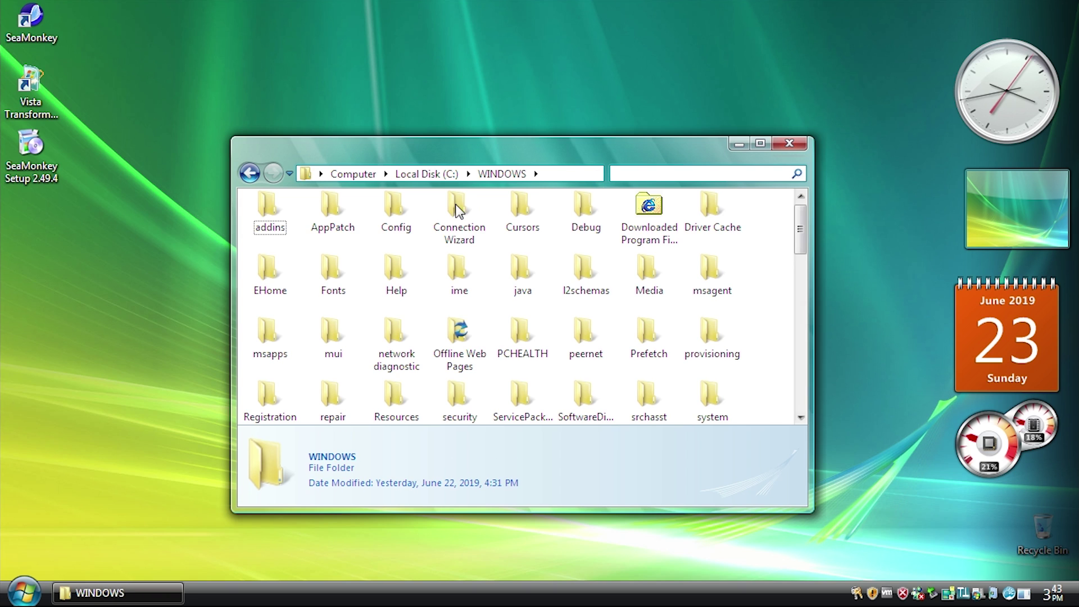
pyautogui.moveTo(801, 233); pyautogui.dragTo(801, 256)
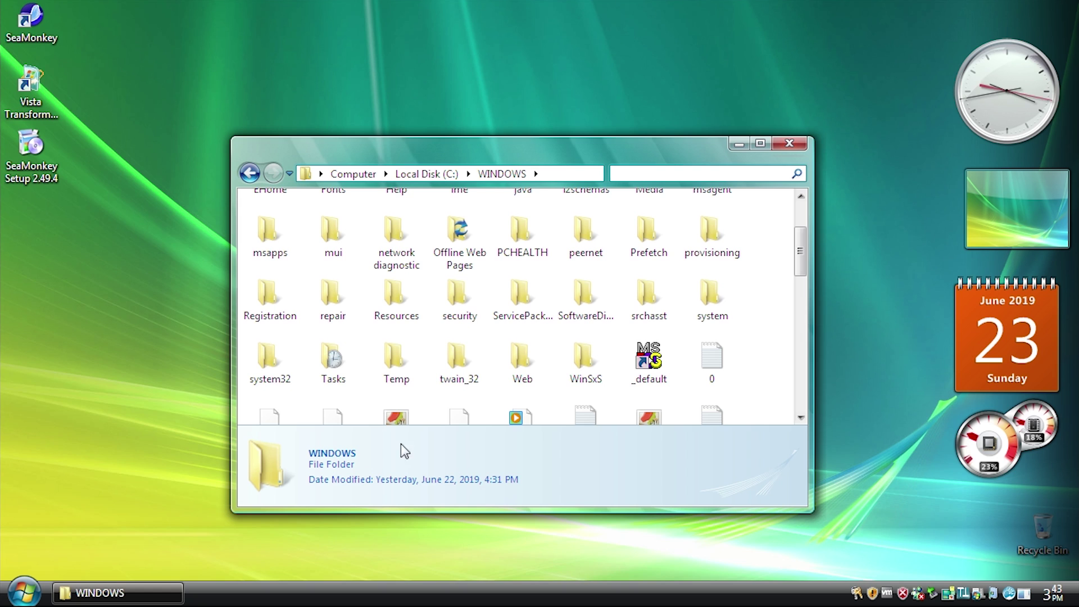
pyautogui.scroll(-8, 663, 356)
pyautogui.scroll(9, 650, 369)
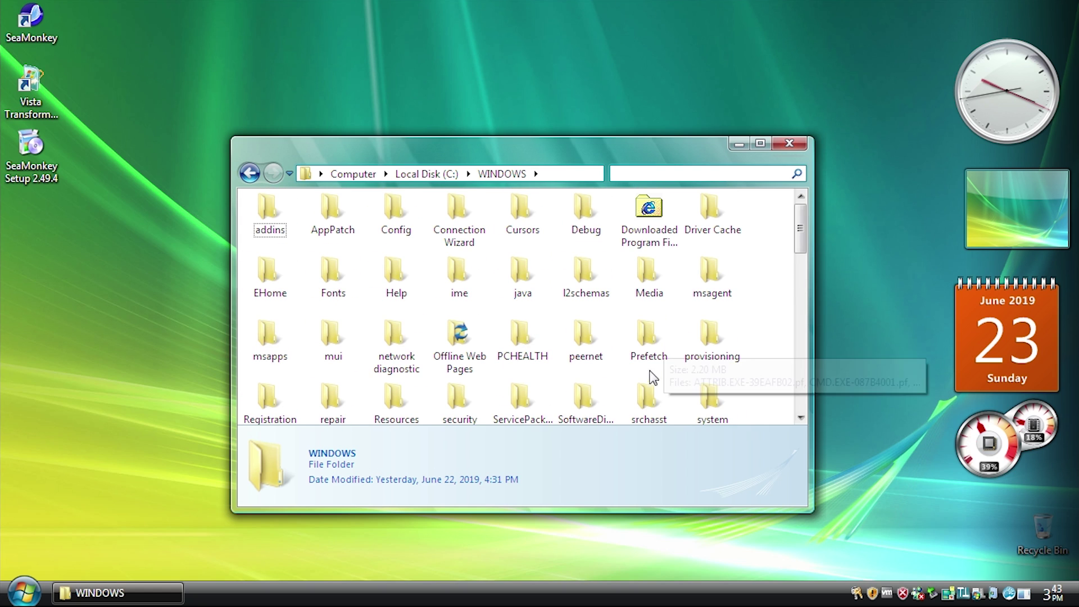
pyautogui.click(250, 172)
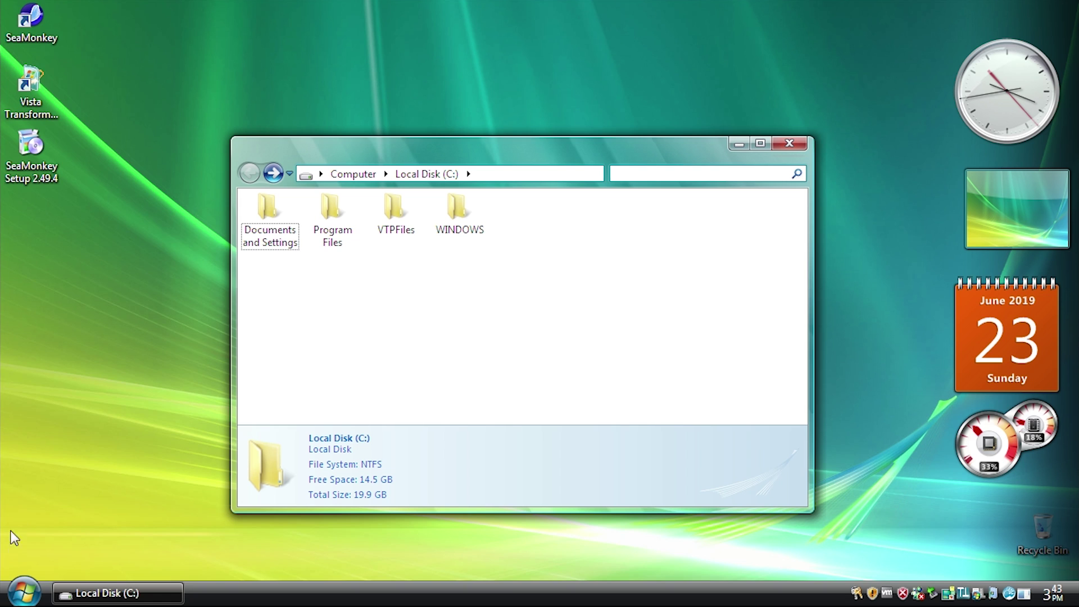
# Open the Documents folder over the Local Disk (C:) window, move it around, and view both in the 3D window switcher.
pyautogui.click(24, 592)
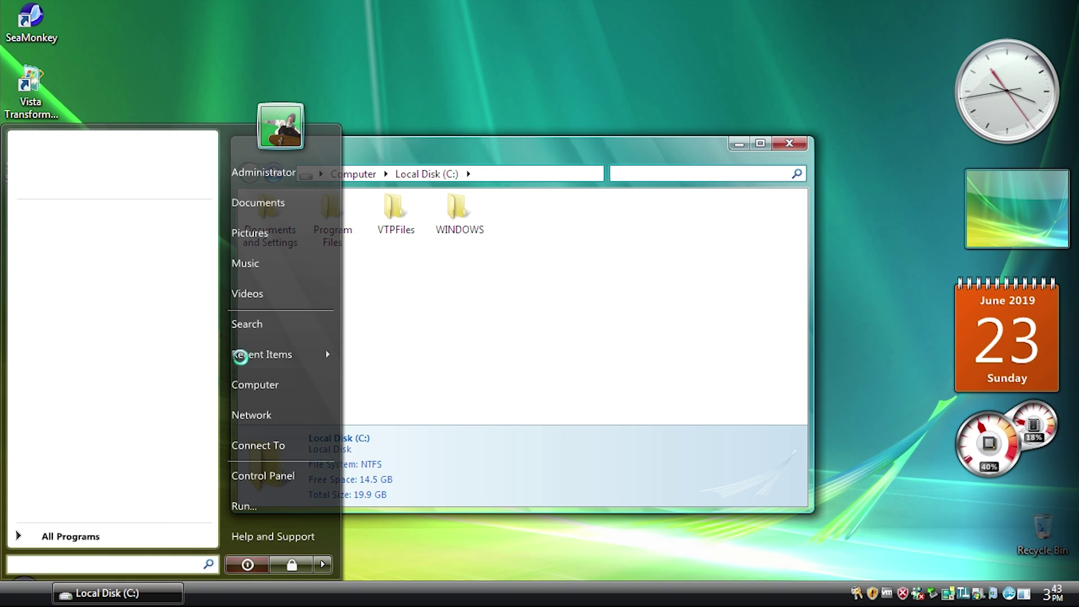
pyautogui.click(264, 203)
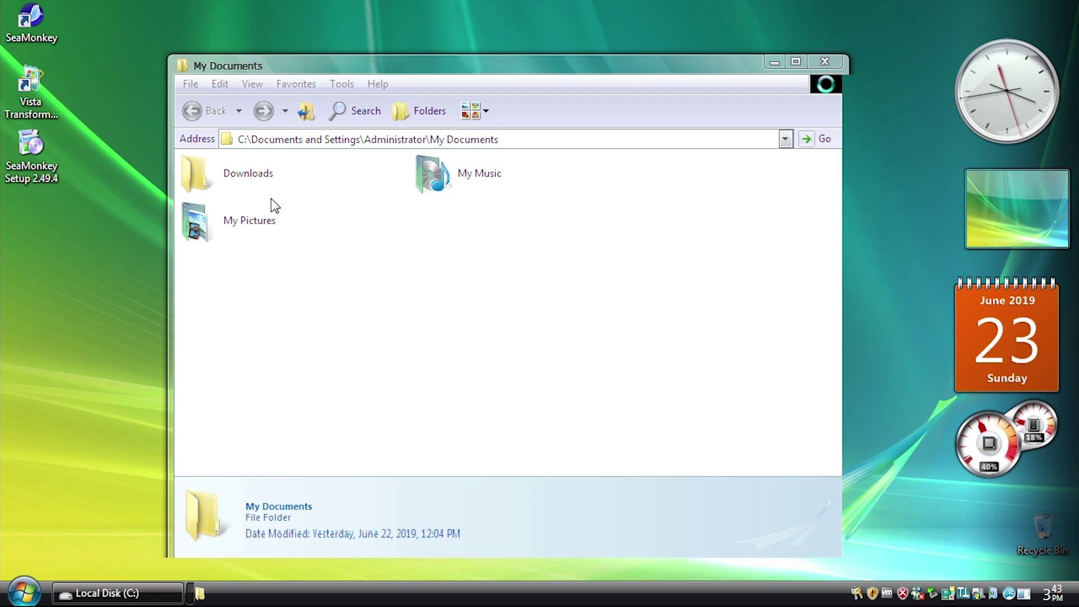
pyautogui.moveTo(271, 62); pyautogui.dragTo(484, 188)
pyautogui.moveTo(530, 220); pyautogui.dragTo(530, 223)
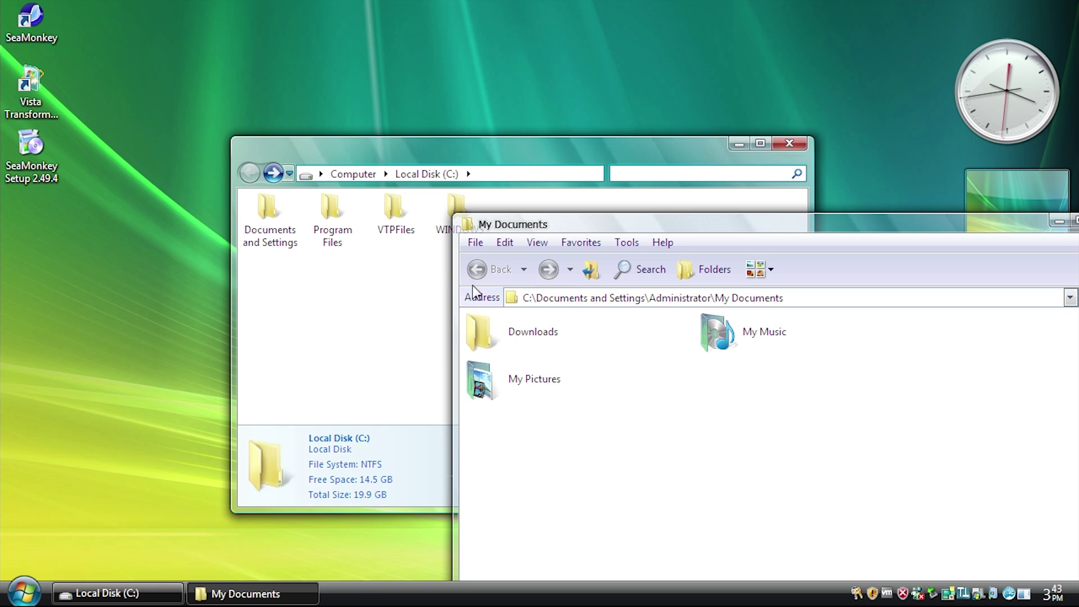
pyautogui.moveTo(561, 221); pyautogui.dragTo(270, 73)
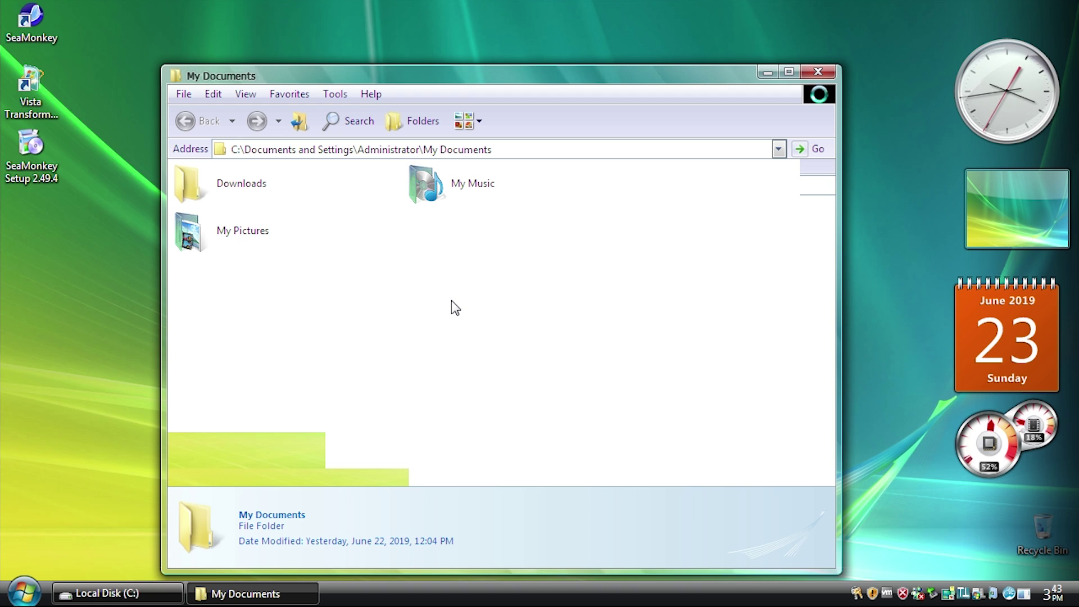
pyautogui.press('super+Tab')
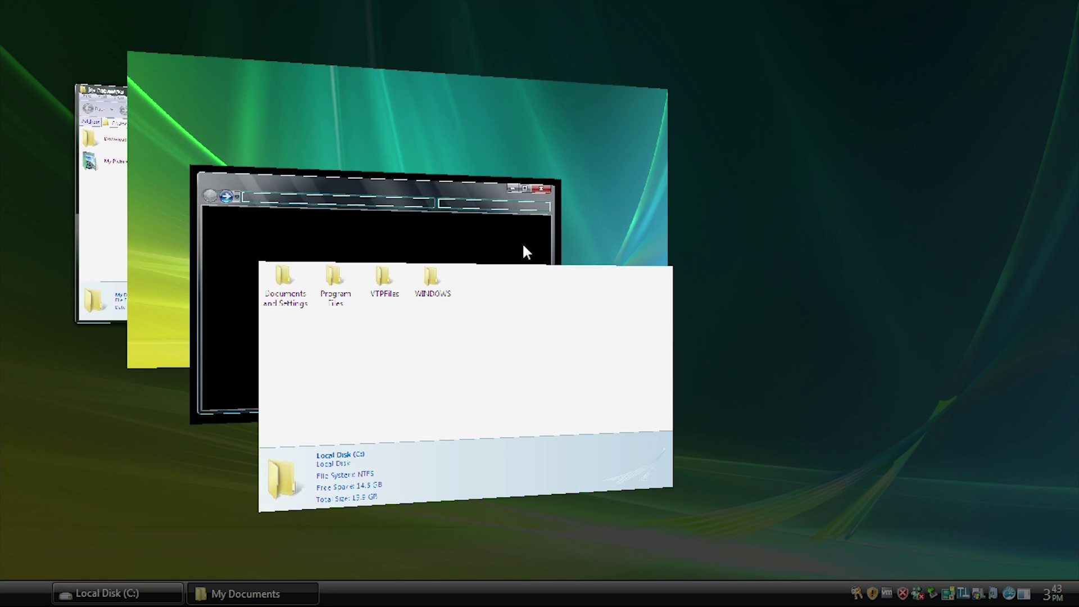
pyautogui.press('Escape')
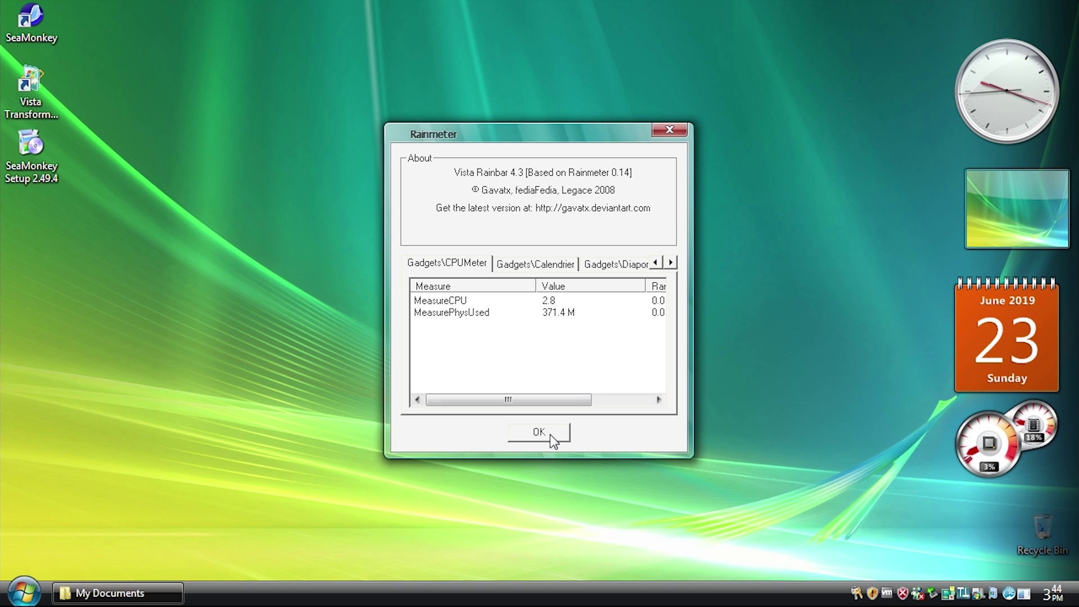
# Examine the Vista Rainbar sidebar's gadget options for Horloge and Diaporama, view its About information, and close it.
pyautogui.click(539, 433)
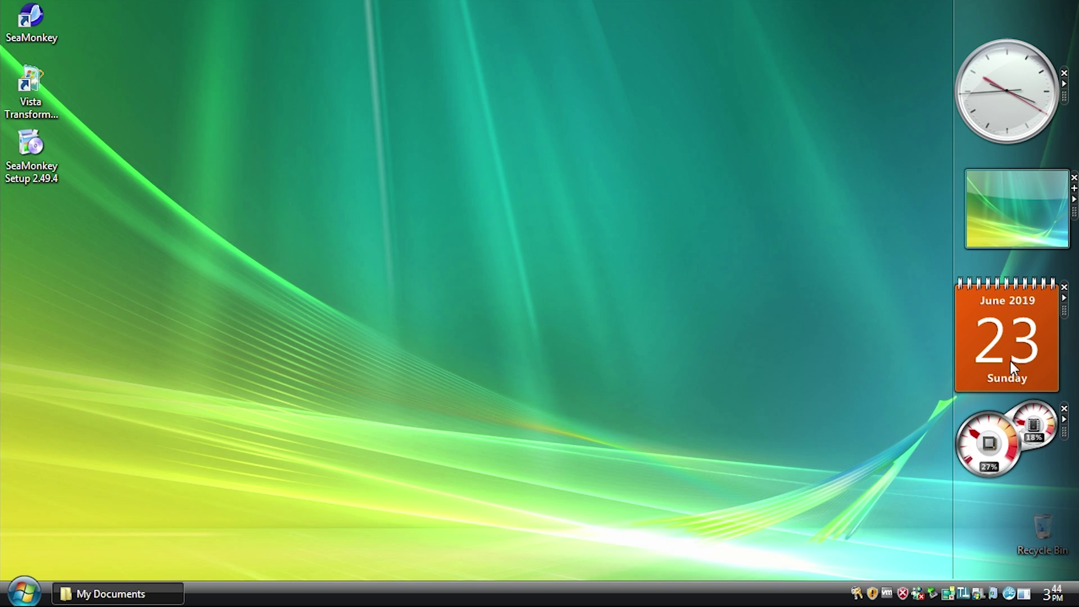
pyautogui.rightClick(947, 596)
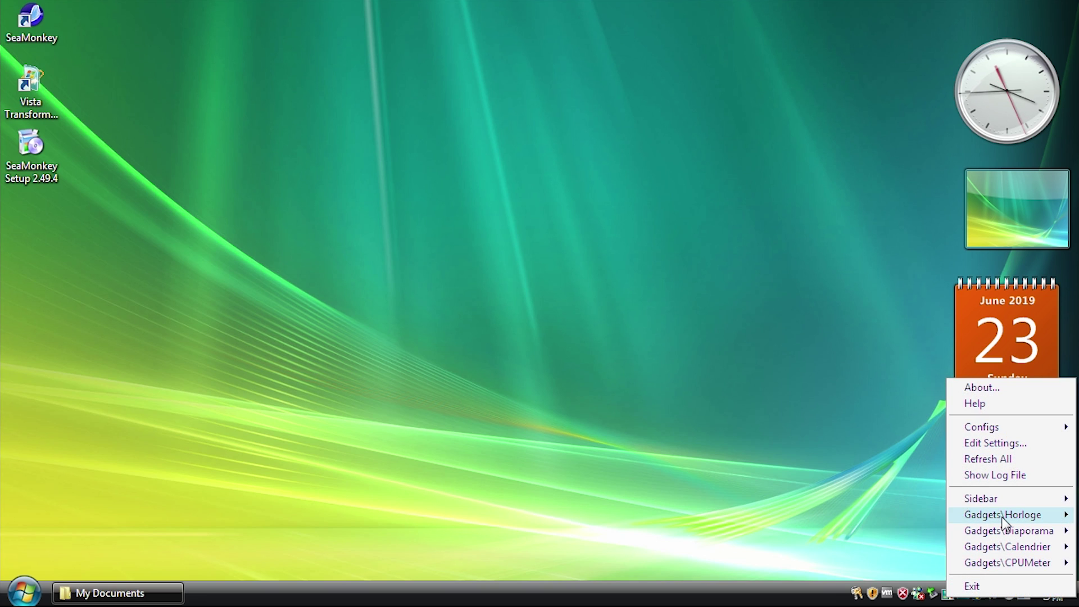
pyautogui.moveTo(1003, 522)
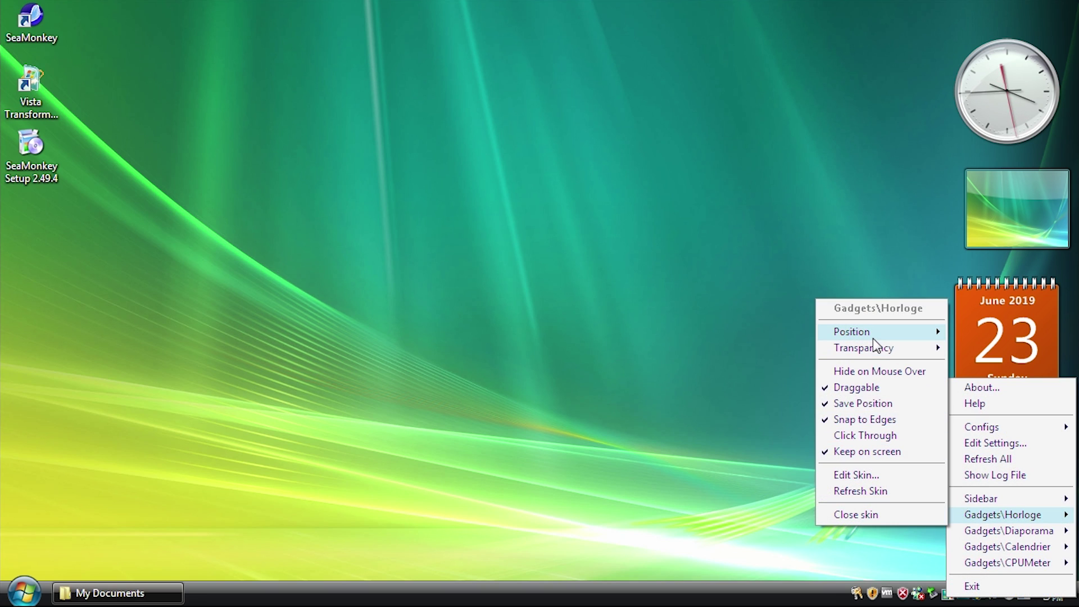
pyautogui.moveTo(1000, 538)
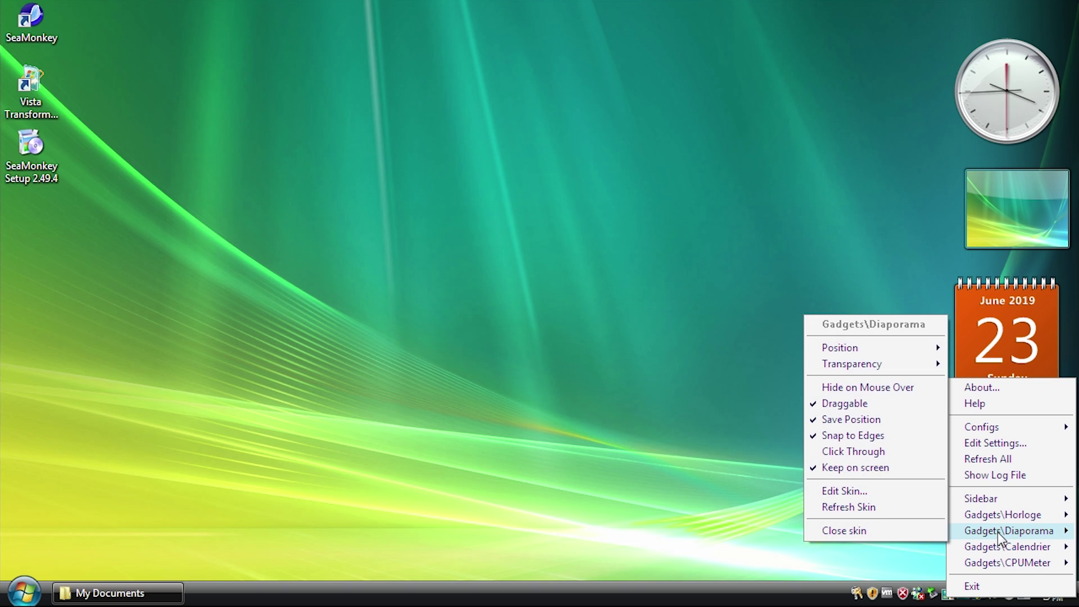
pyautogui.click(981, 389)
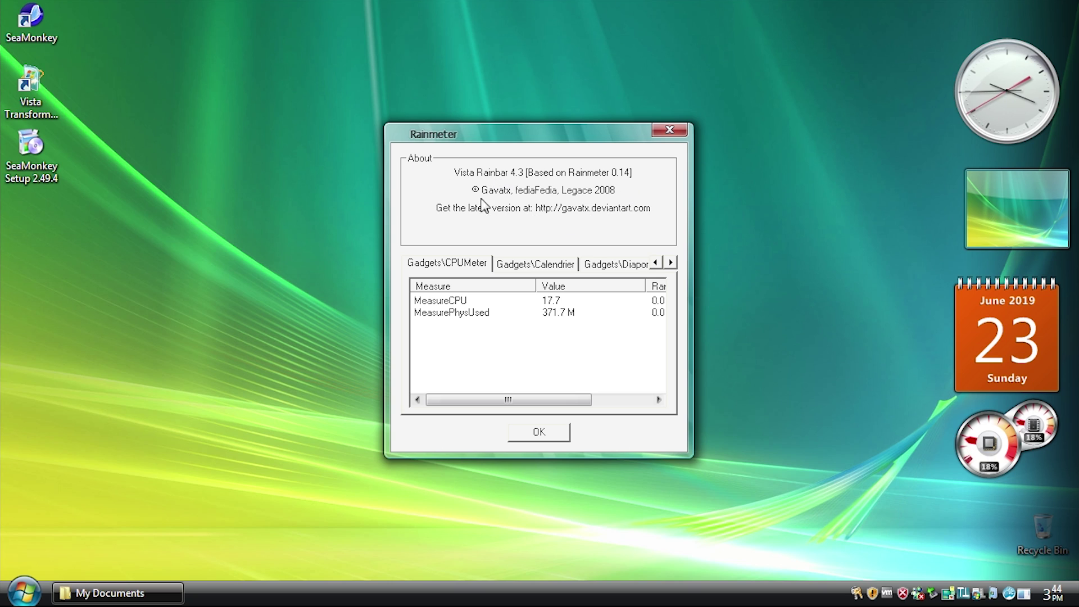
pyautogui.click(560, 433)
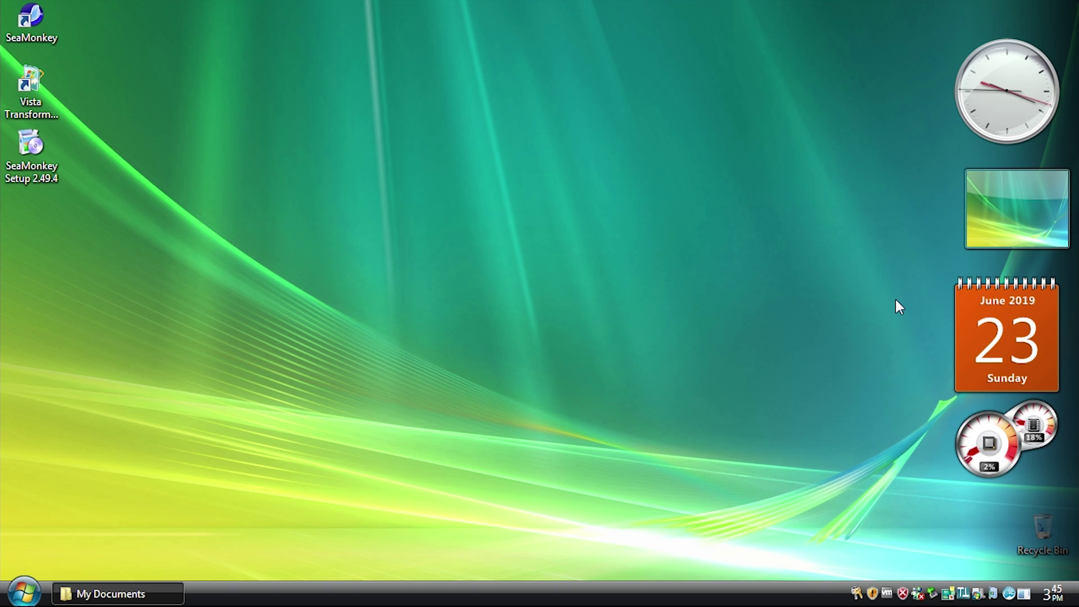
# Move the CPU meter gadget onto the desktop and back below the calendar gadget, and switch the calendar to its month view.
pyautogui.moveTo(1046, 419)
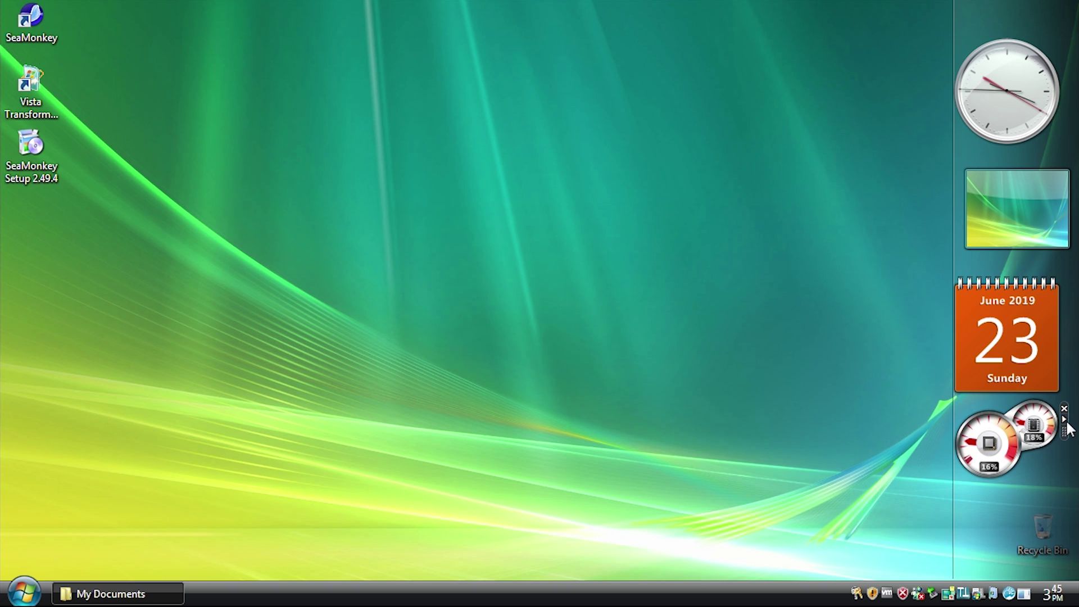
pyautogui.moveTo(1065, 445)
pyautogui.mouseDown()
pyautogui.moveTo(775, 441)
pyautogui.moveTo(622, 418)
pyautogui.moveTo(584, 238)
pyautogui.moveTo(594, 488)
pyautogui.mouseUp()
pyautogui.moveTo(791, 498); pyautogui.dragTo(1058, 449)
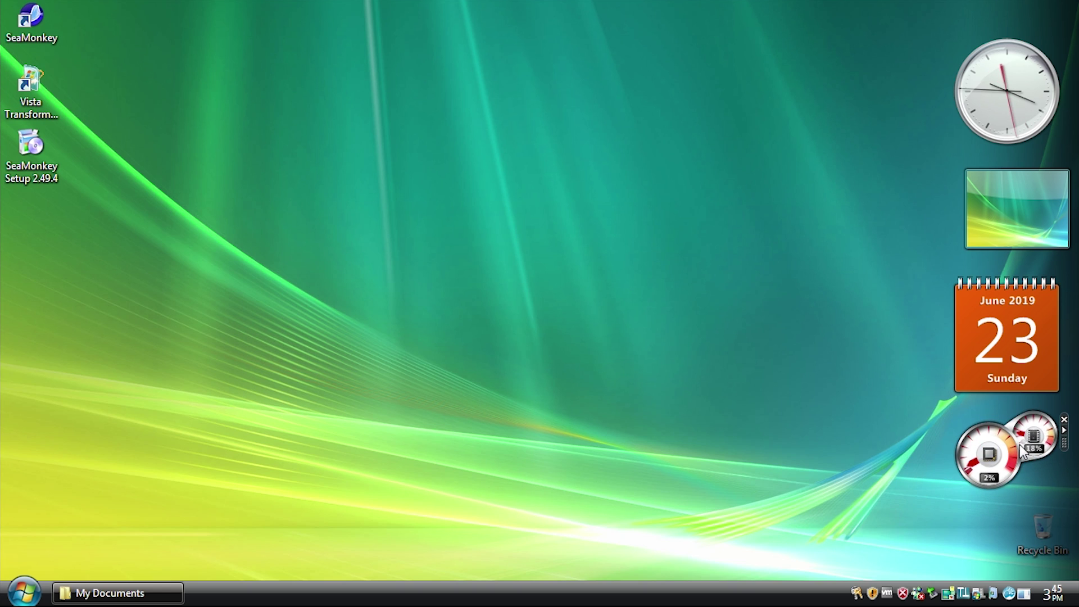
pyautogui.click(1052, 370)
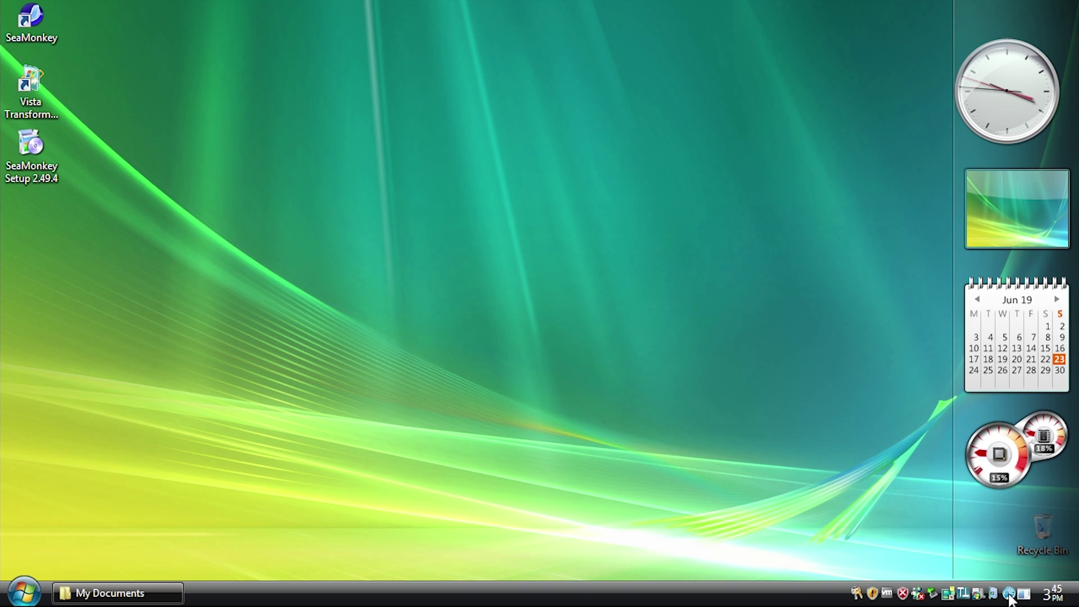
# Preview the 3D window switcher from its notification-area program, and view the WinFlip keyboard options without changing them.
pyautogui.click(1009, 594)
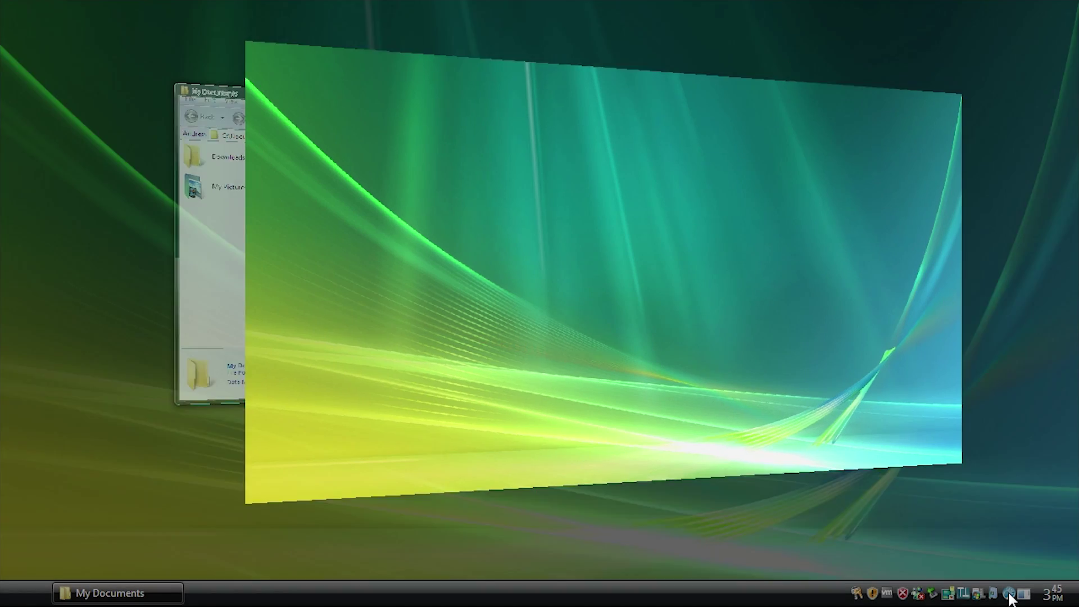
pyautogui.click(1009, 593)
pyautogui.rightClick(1009, 596)
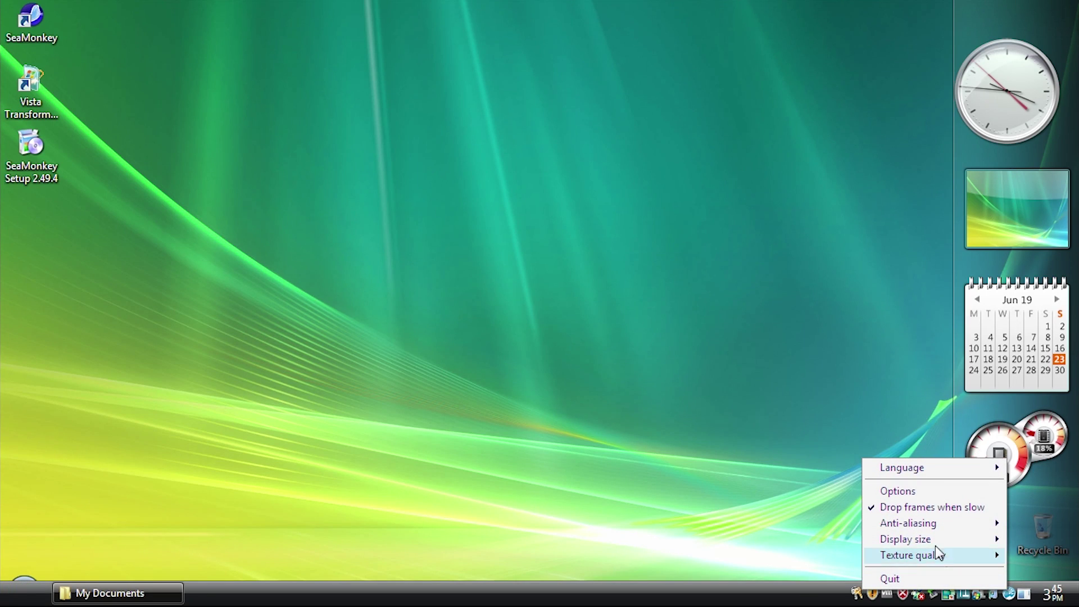
pyautogui.click(897, 492)
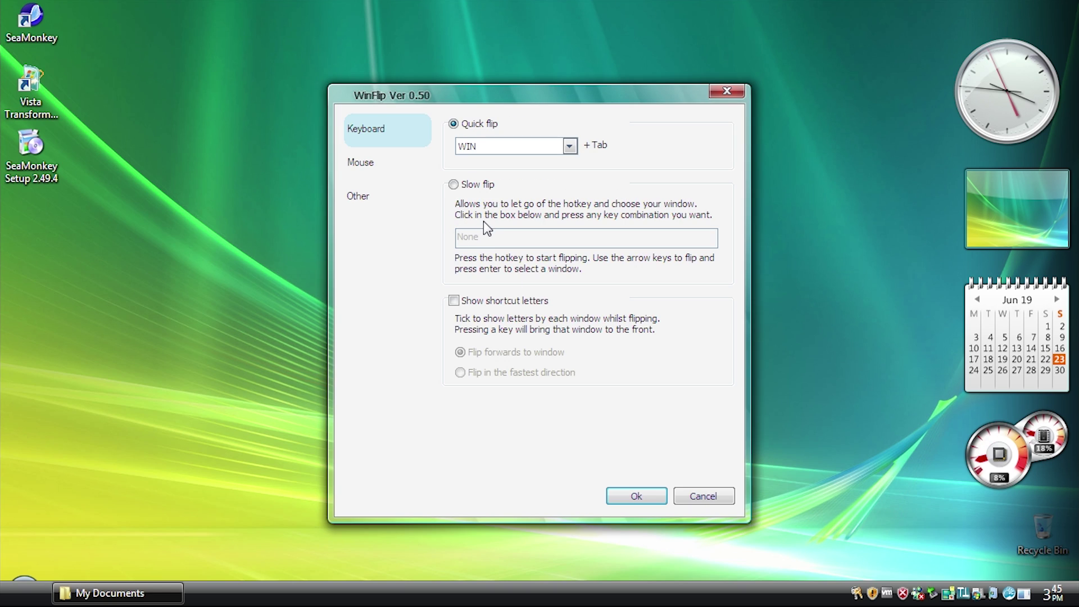
pyautogui.click(728, 90)
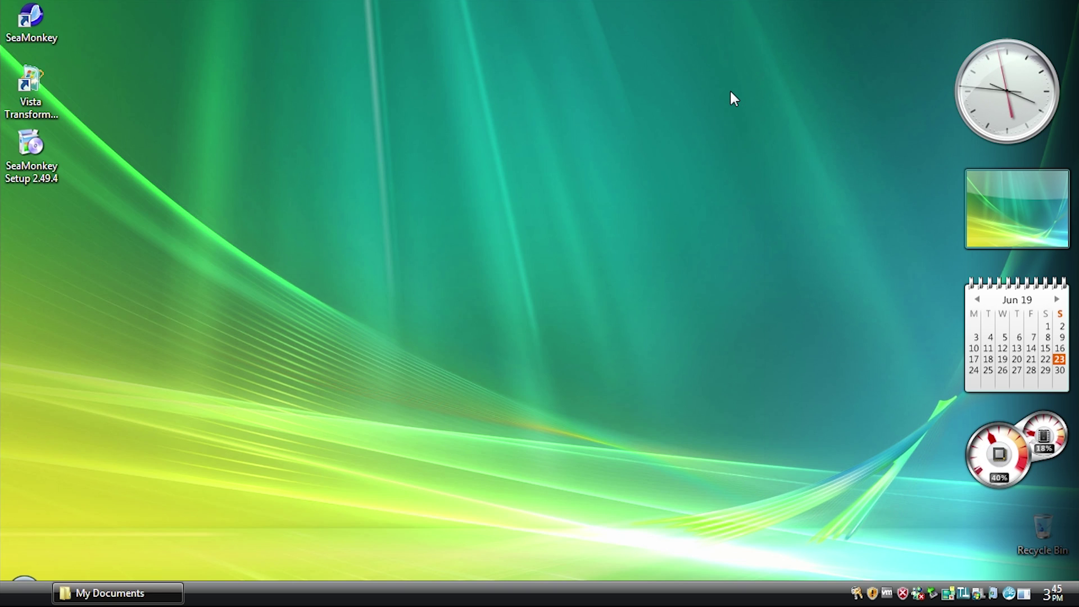
# Flip through the desktop and My Documents in the 3D window switcher and return to the desktop.
pyautogui.press('super+Tab')
pyautogui.press('super+Tab')
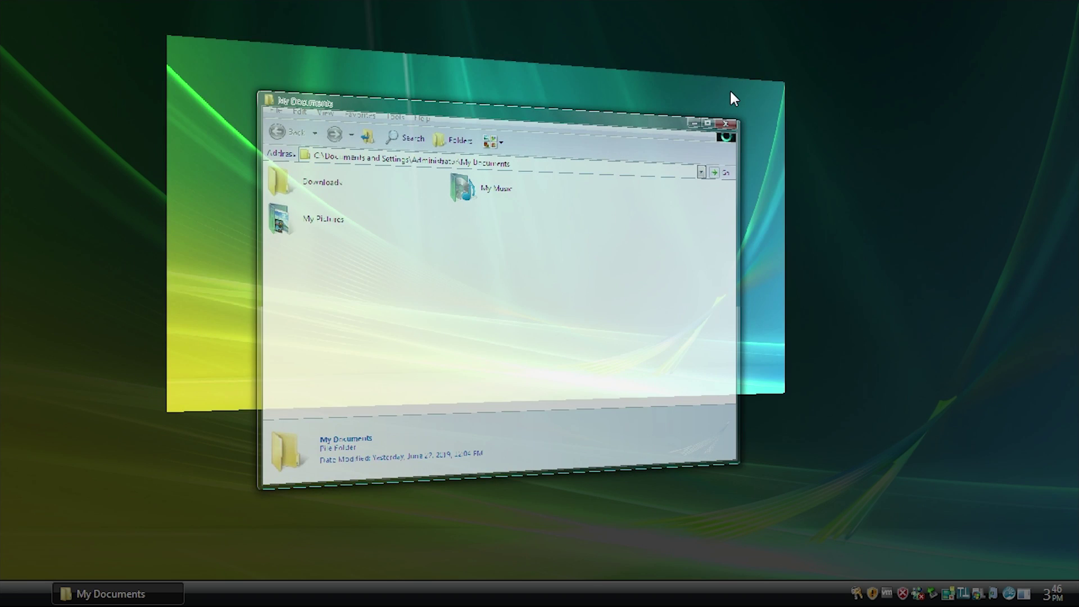
pyautogui.click(729, 88)
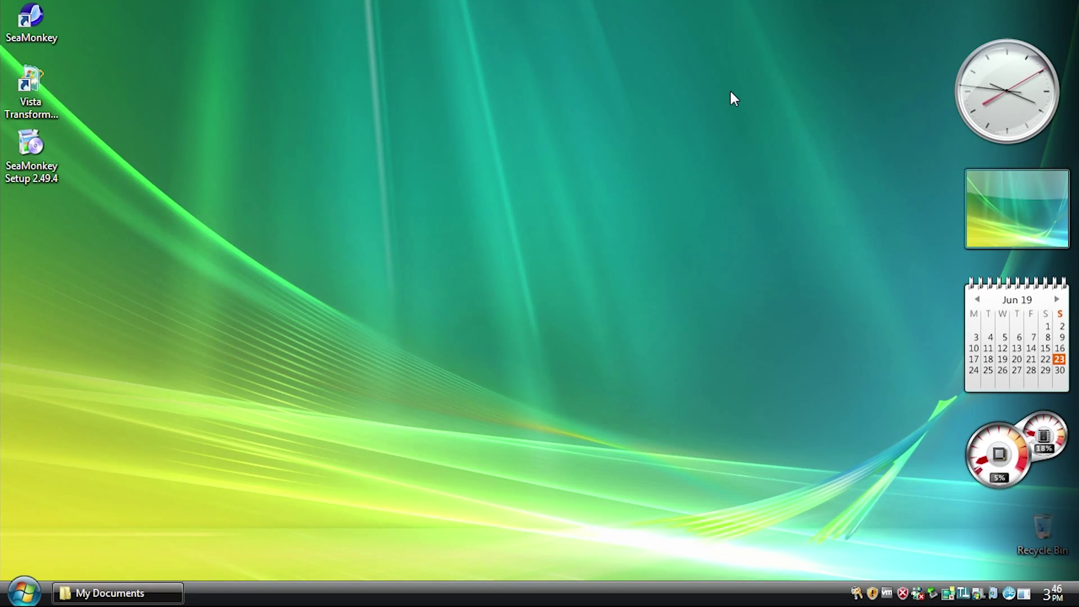